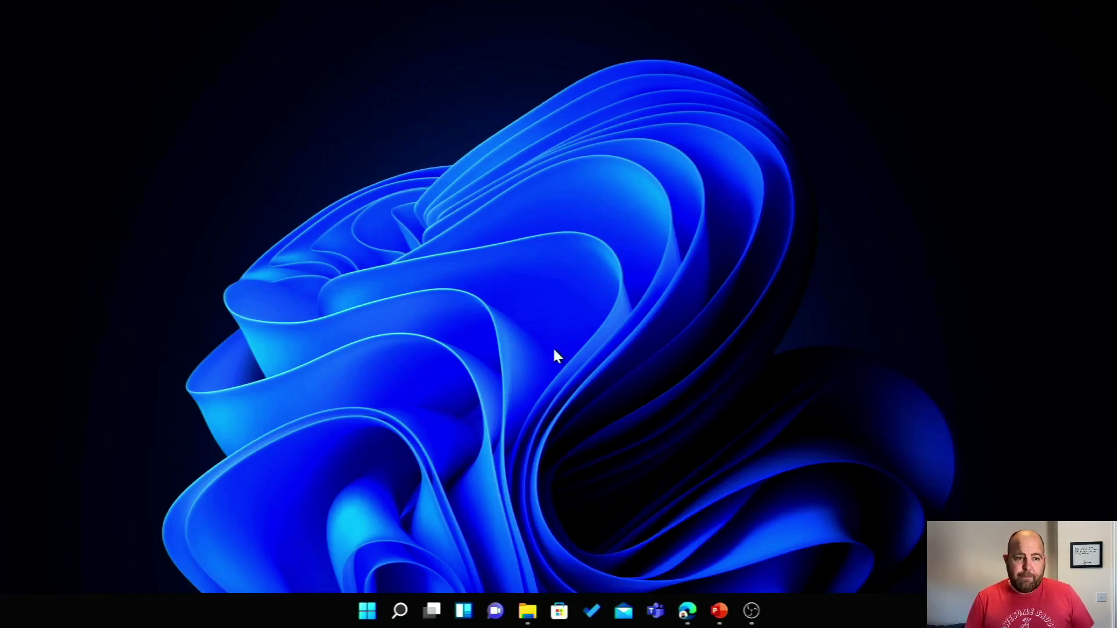
Try a desktop recording from the Game Bar overlay, dismiss the gaming-features notice and close the overlay.
key("super+g")
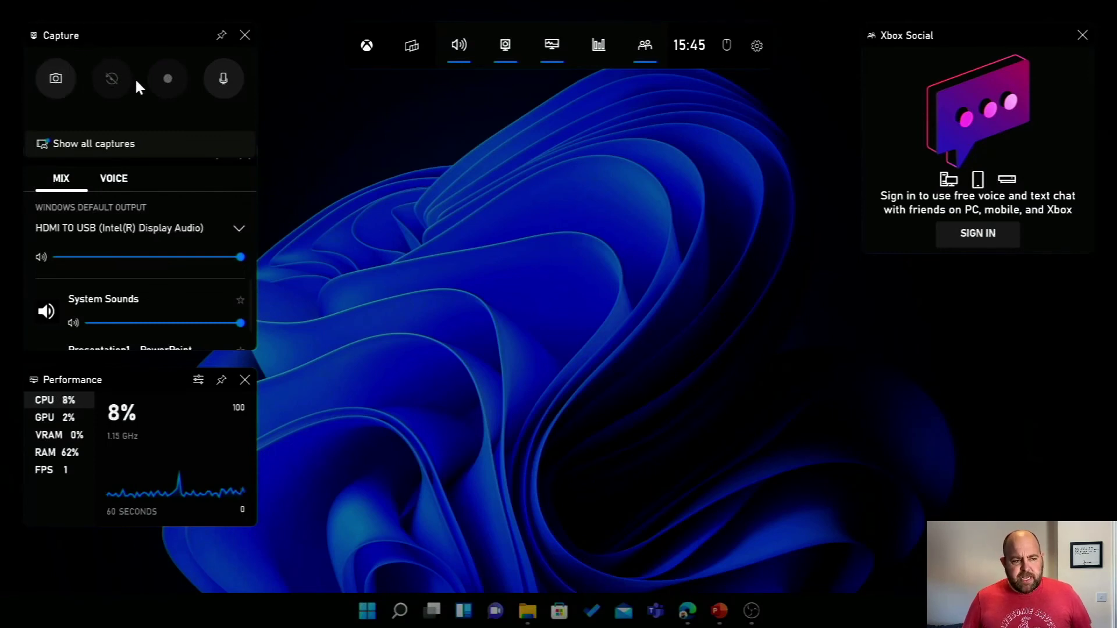
left_click(168, 79)
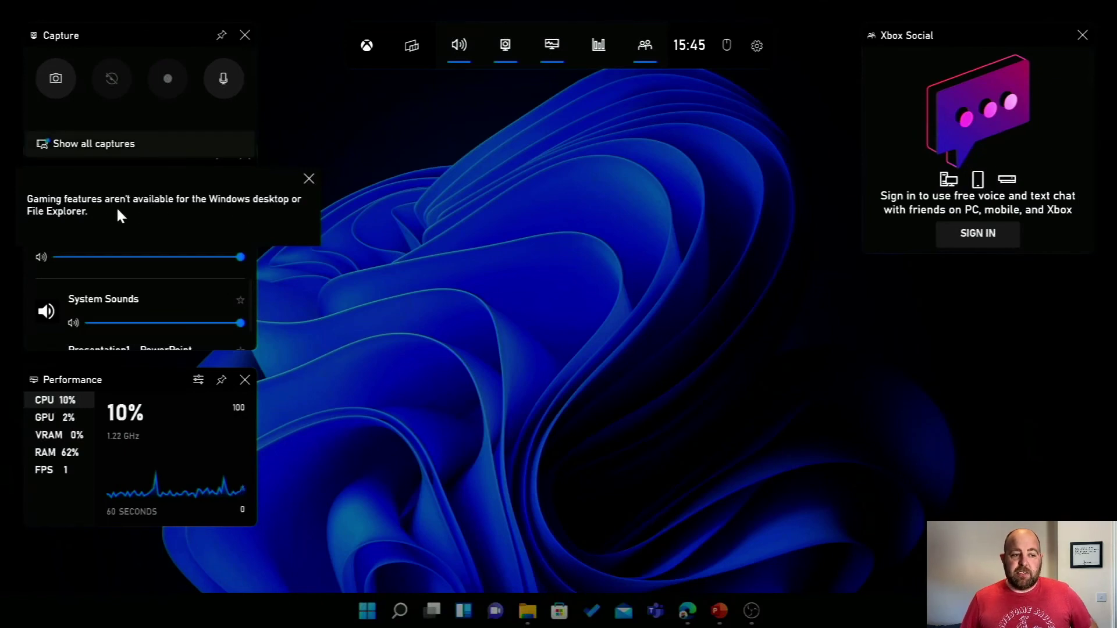
left_click(301, 182)
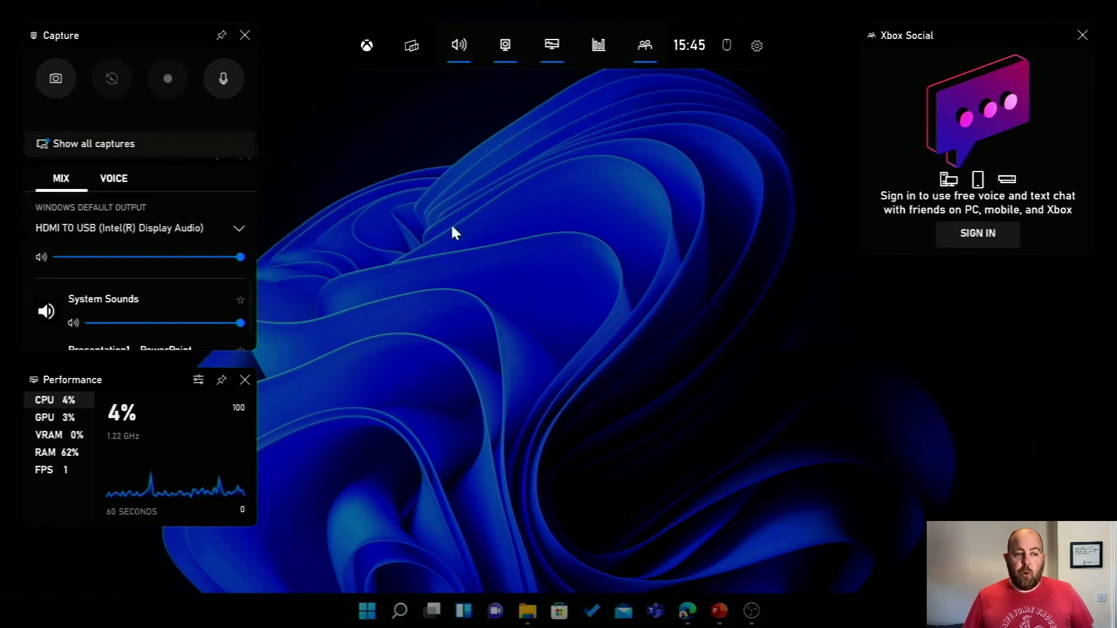
left_click(554, 356)
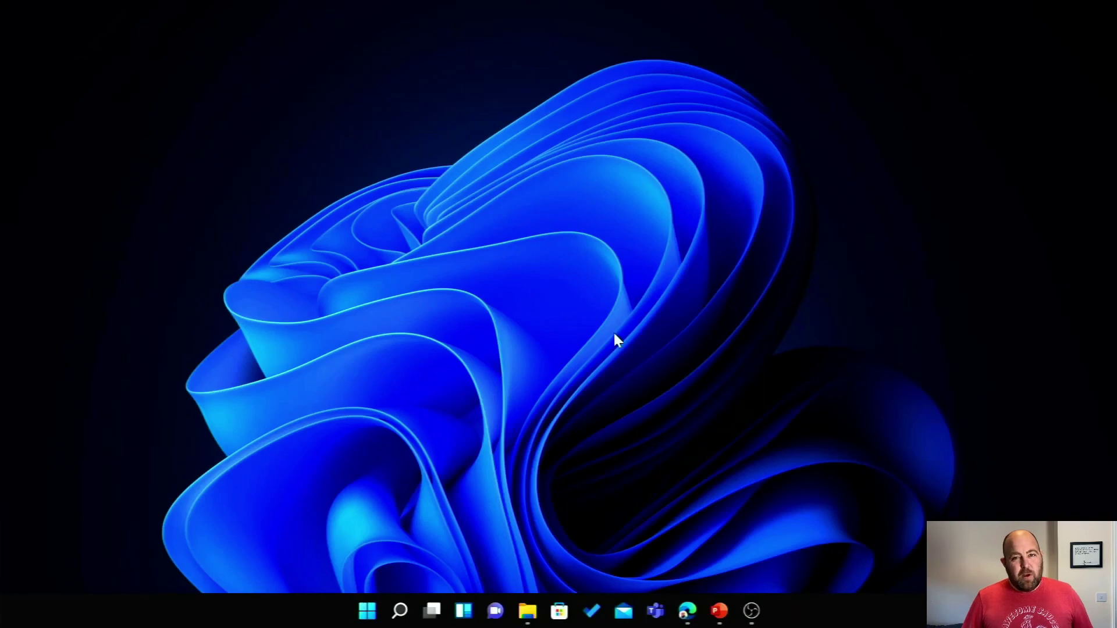
Minimize the This PC window to clear the screen.
left_click(368, 610)
left_click(367, 611)
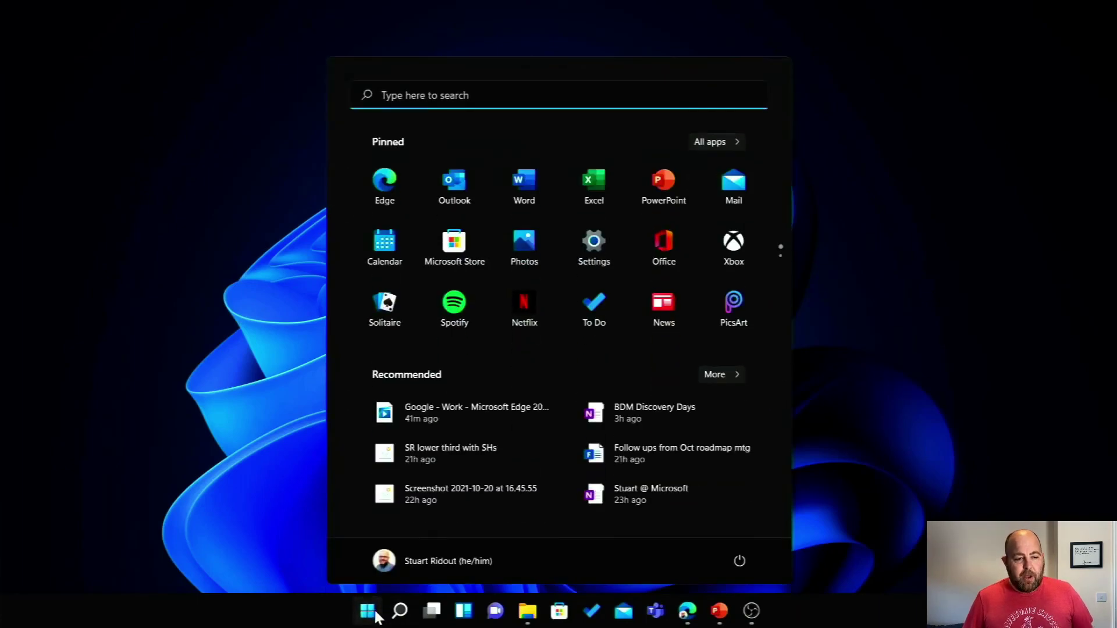
mouse_move(530, 616)
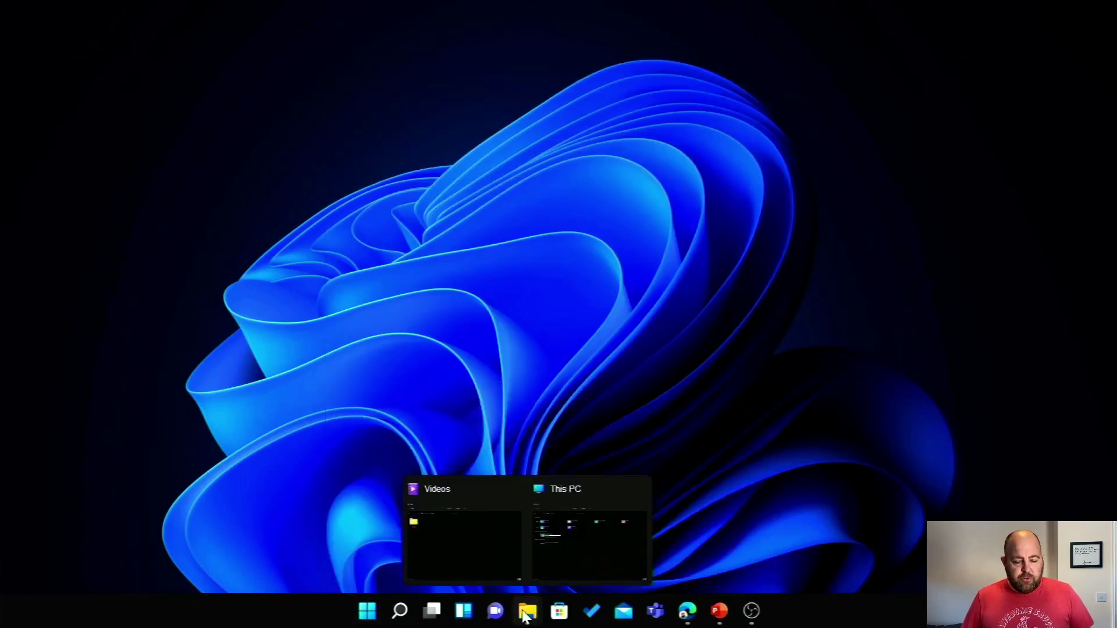
left_click(585, 552)
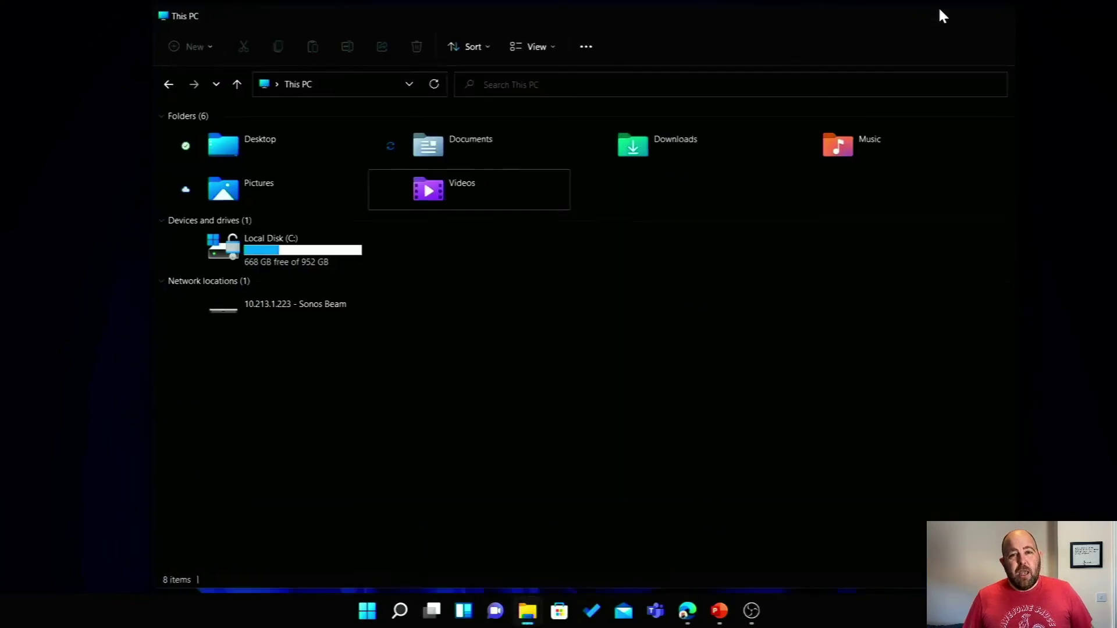
left_click(938, 10)
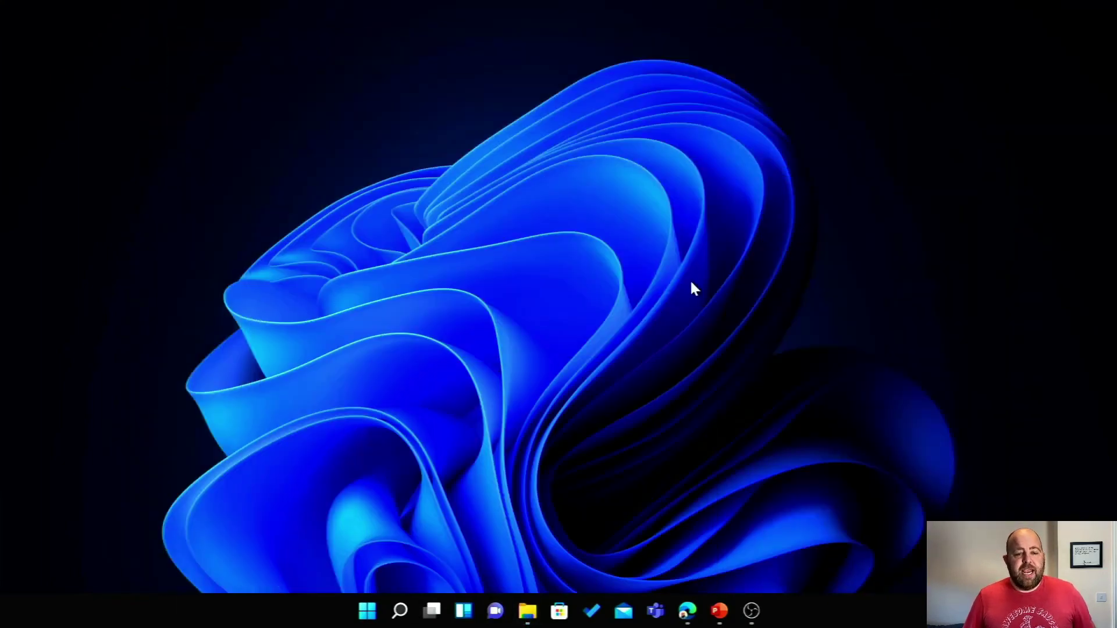
Record the YouTube channel page in Edge with Win+Alt+R, toggle the mic off and on, then stop.
left_click(688, 613)
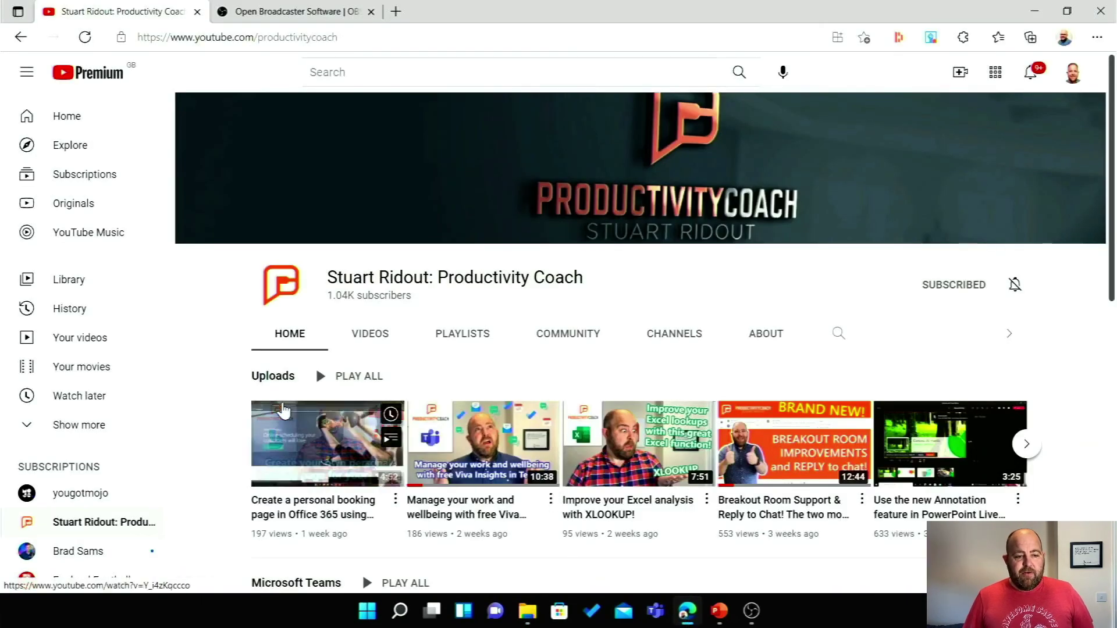
key("super+g")
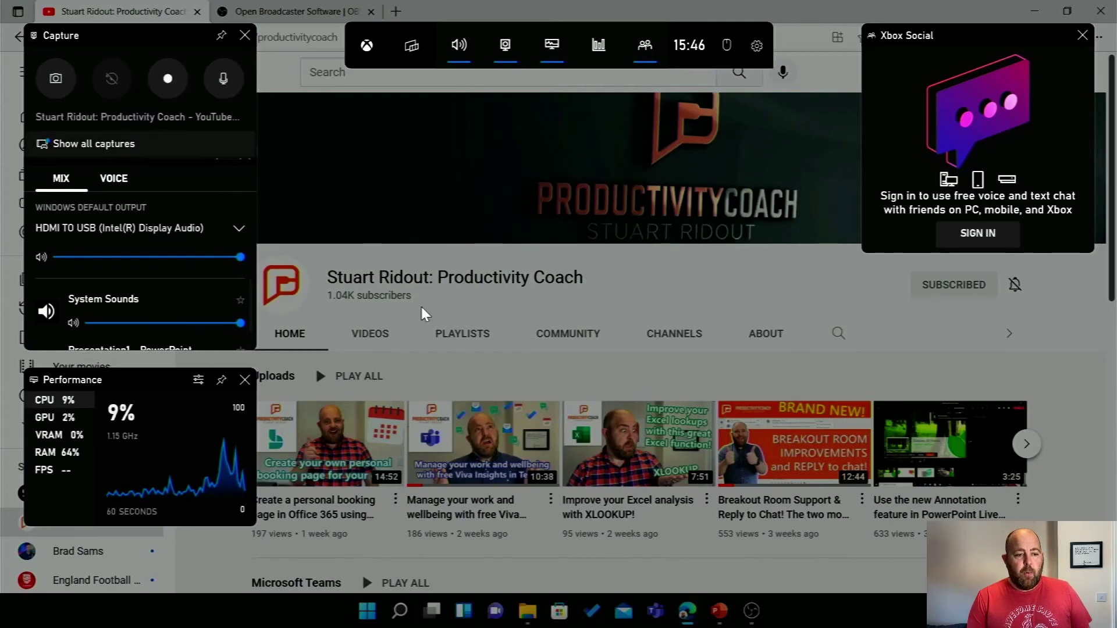
key("super+g")
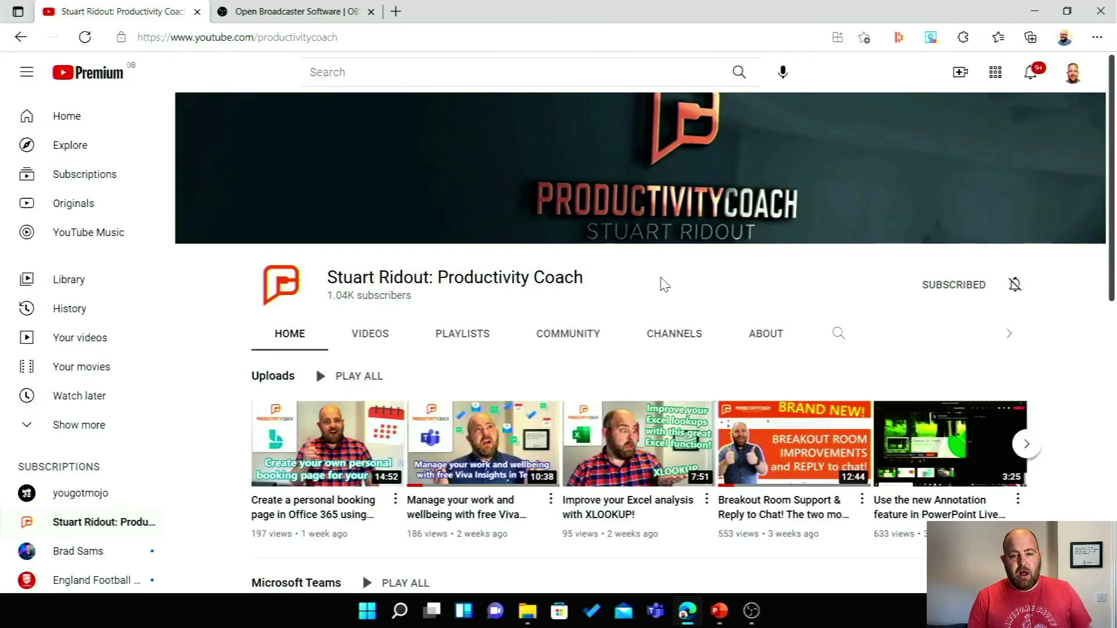
key("super+alt+r")
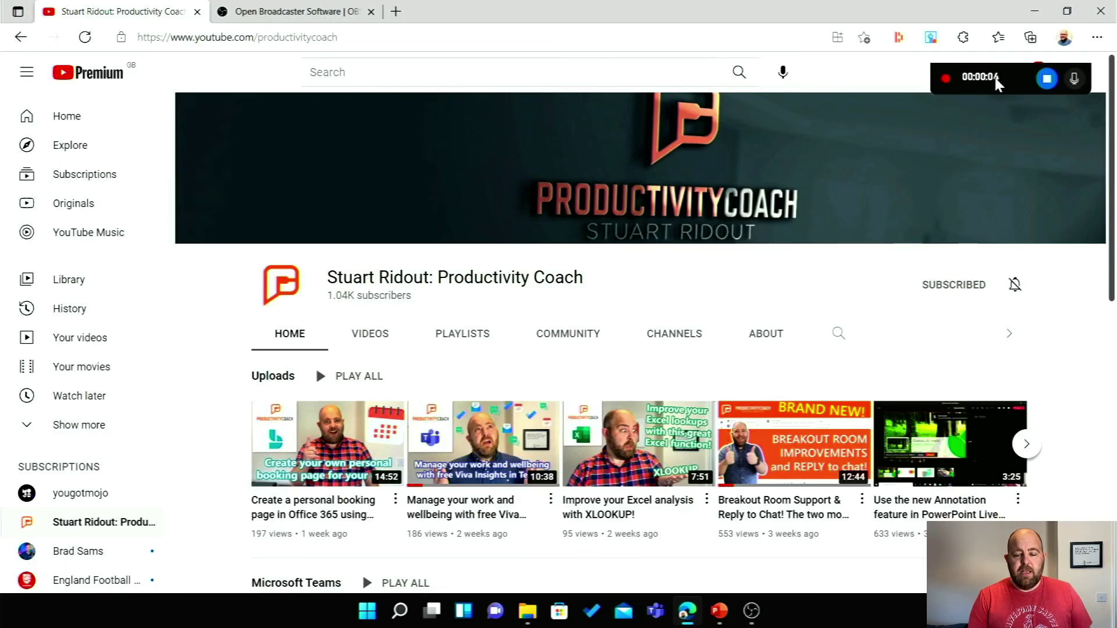
left_click(1080, 85)
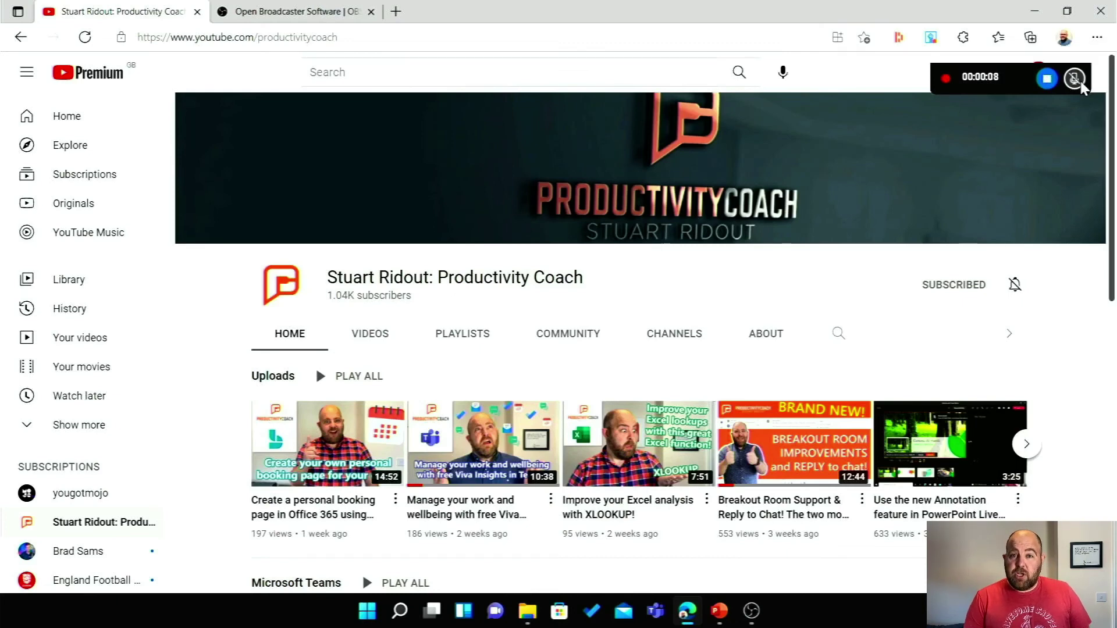
left_click(1080, 84)
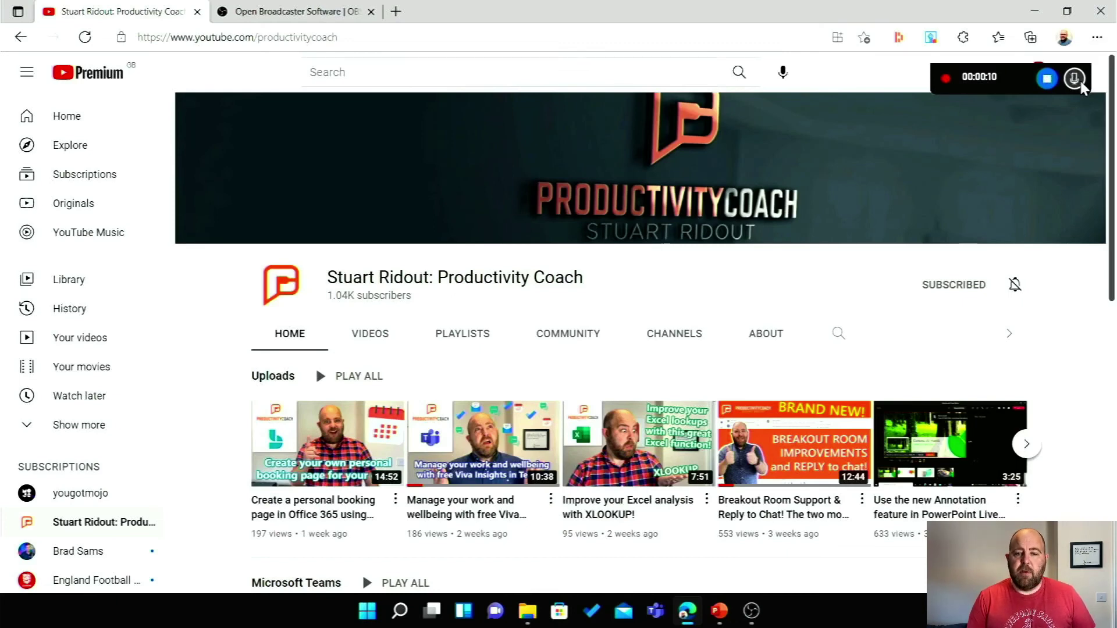
left_click(1047, 79)
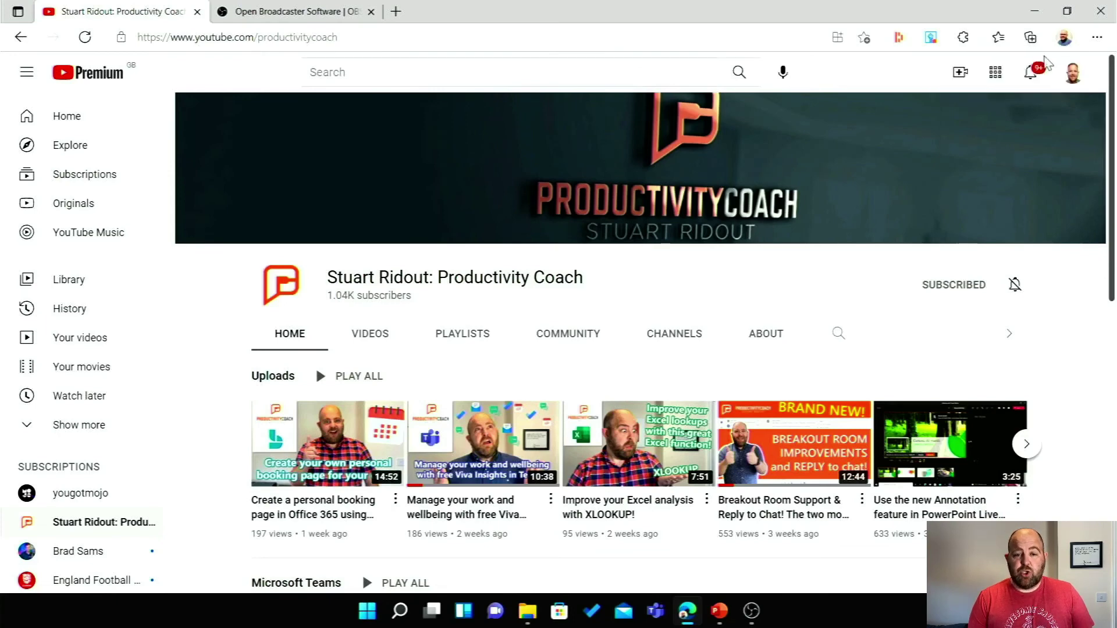
Find the new 13-second, 15.2 MB MP4 in Videos > Captures, then minimize Explorer to the desktop.
left_click(1035, 10)
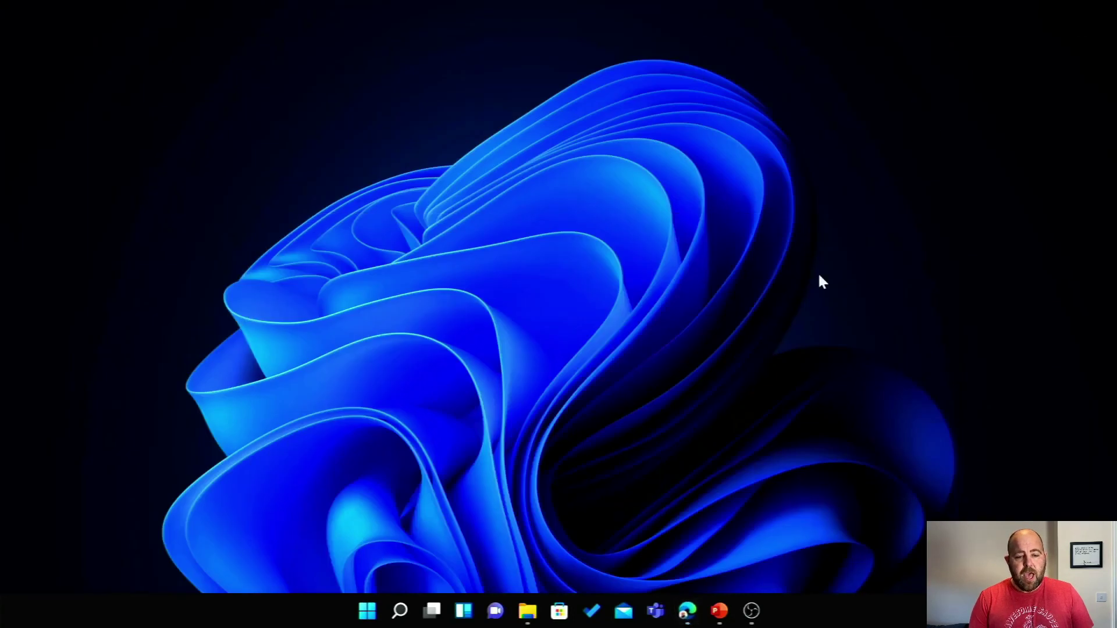
mouse_move(529, 610)
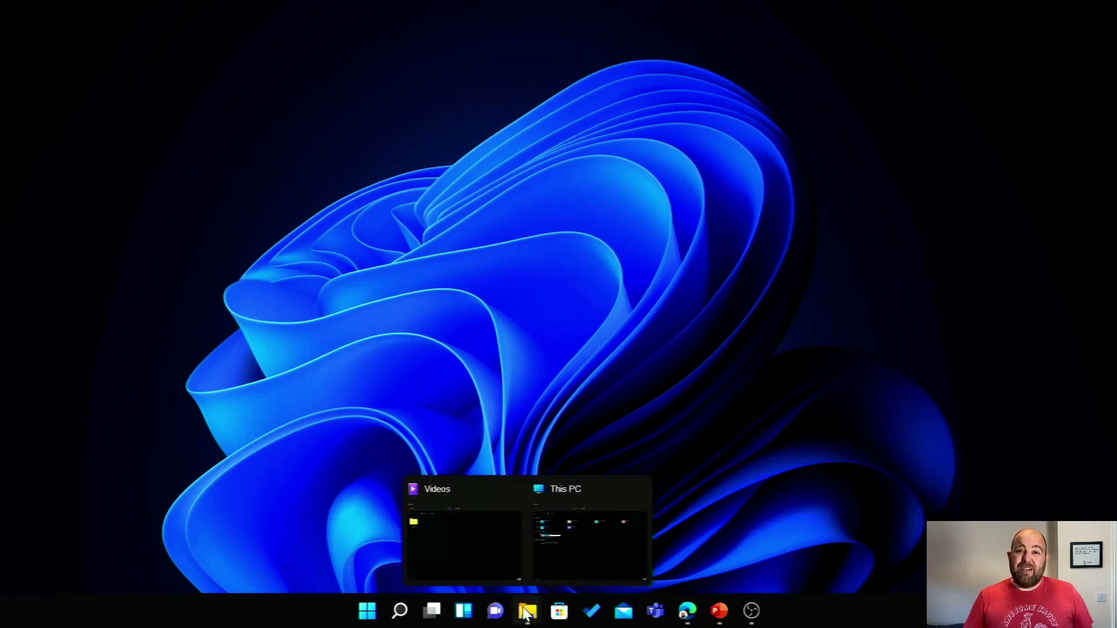
left_click(476, 548)
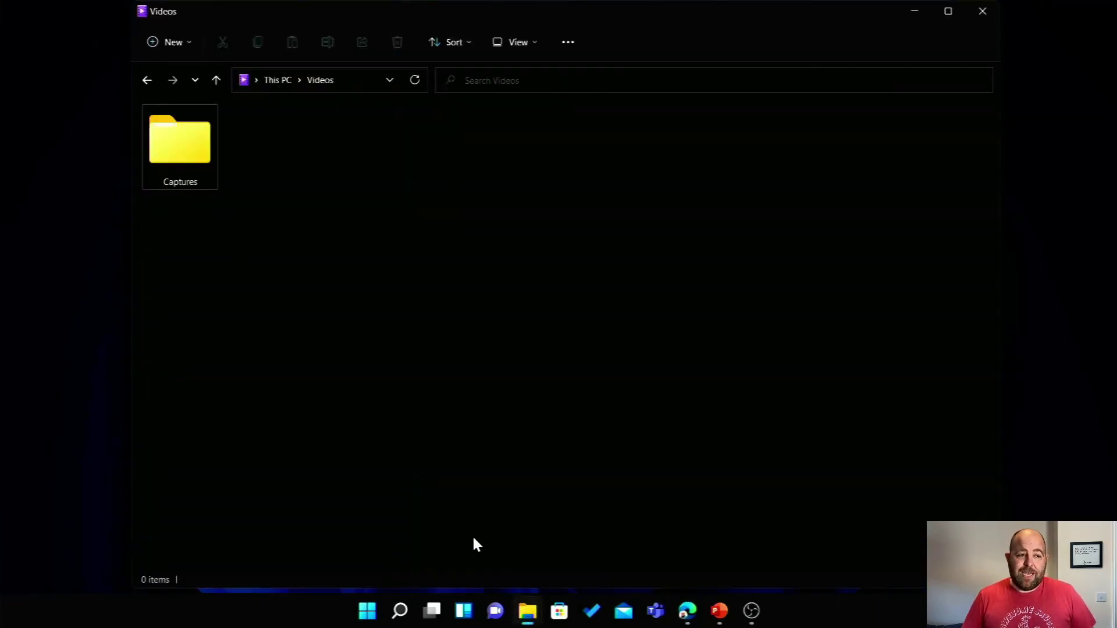
double_click(191, 159)
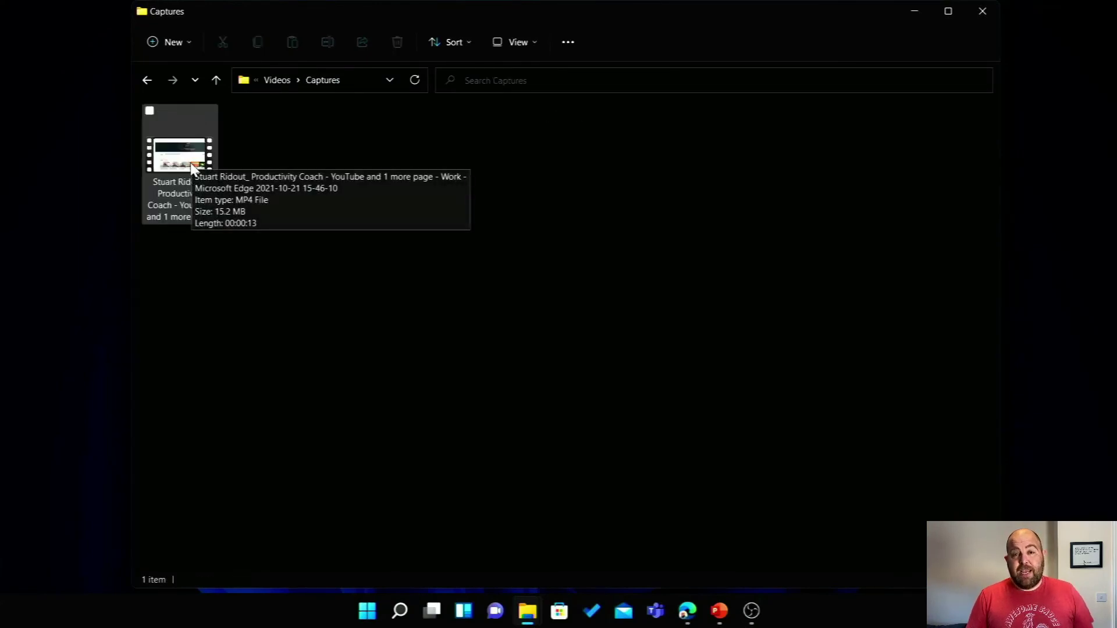
left_click(216, 80)
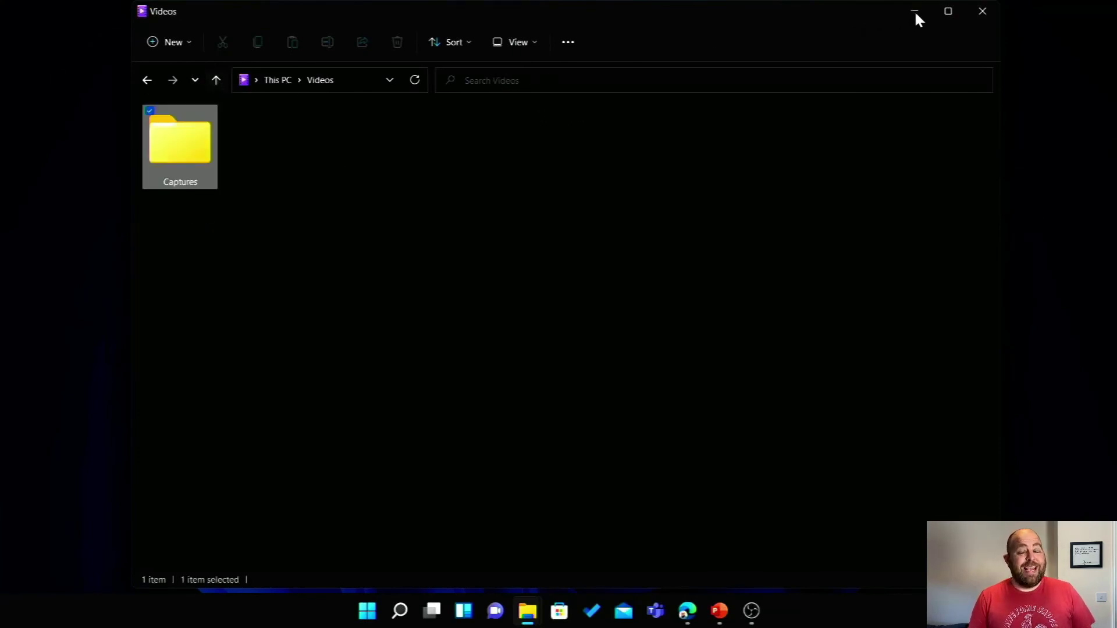
key("super+d")
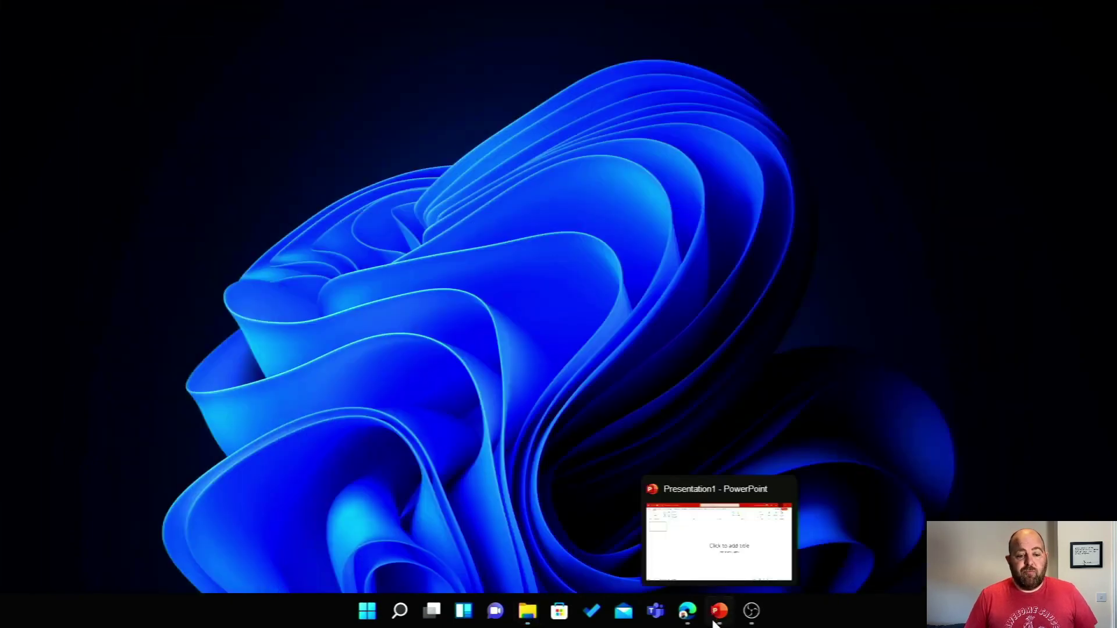
Launch PowerPoint's Insert > Screen Recording tool from the blank title slide.
left_click(720, 611)
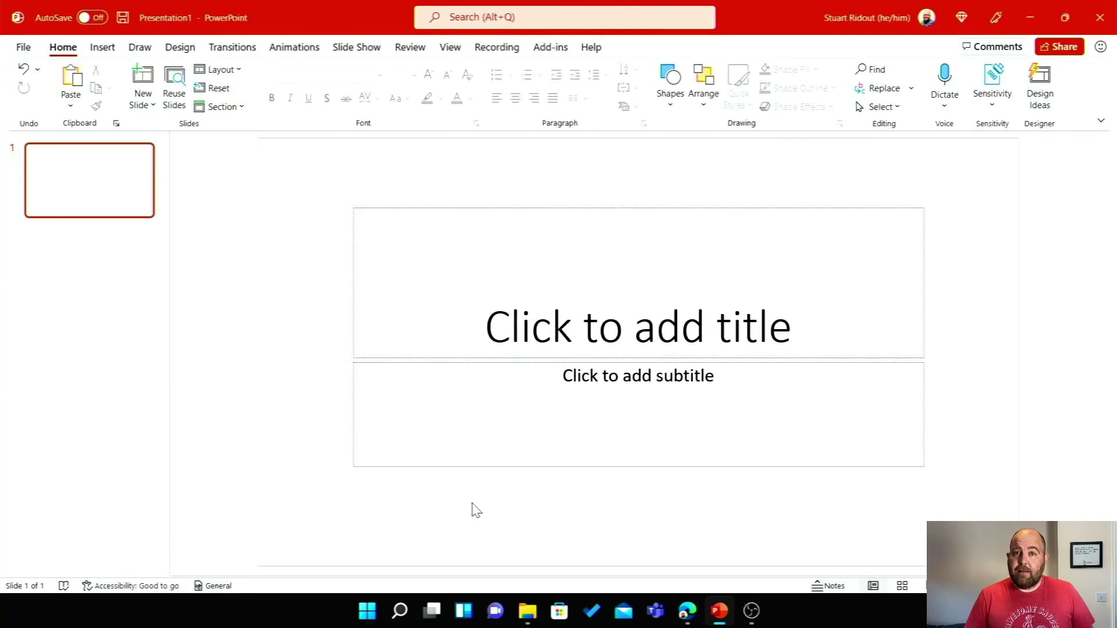
left_click(97, 52)
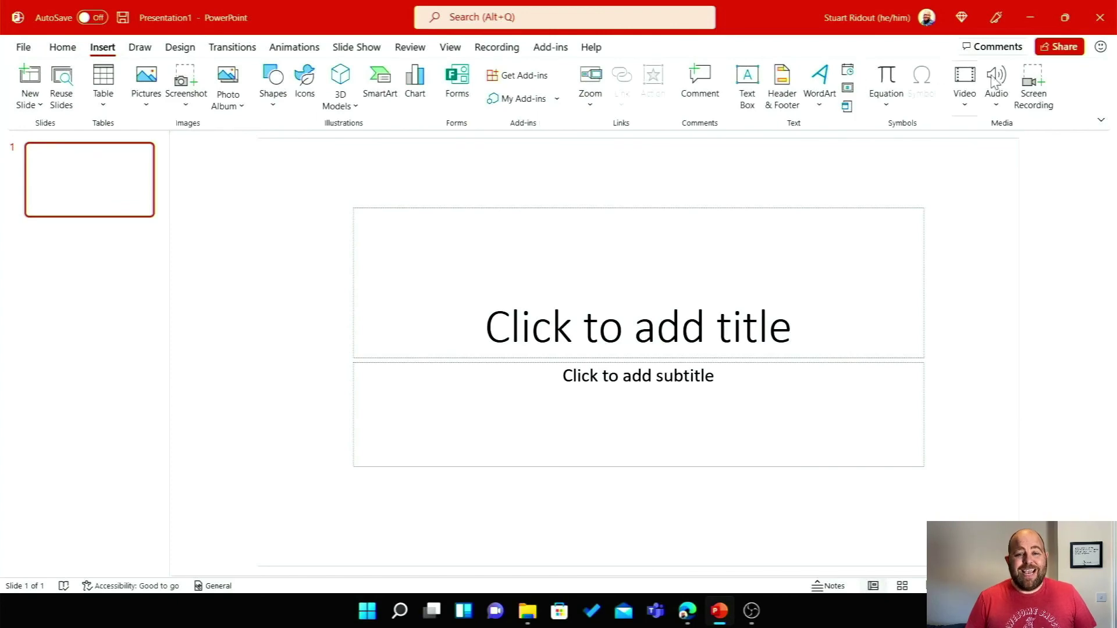
left_click(1029, 87)
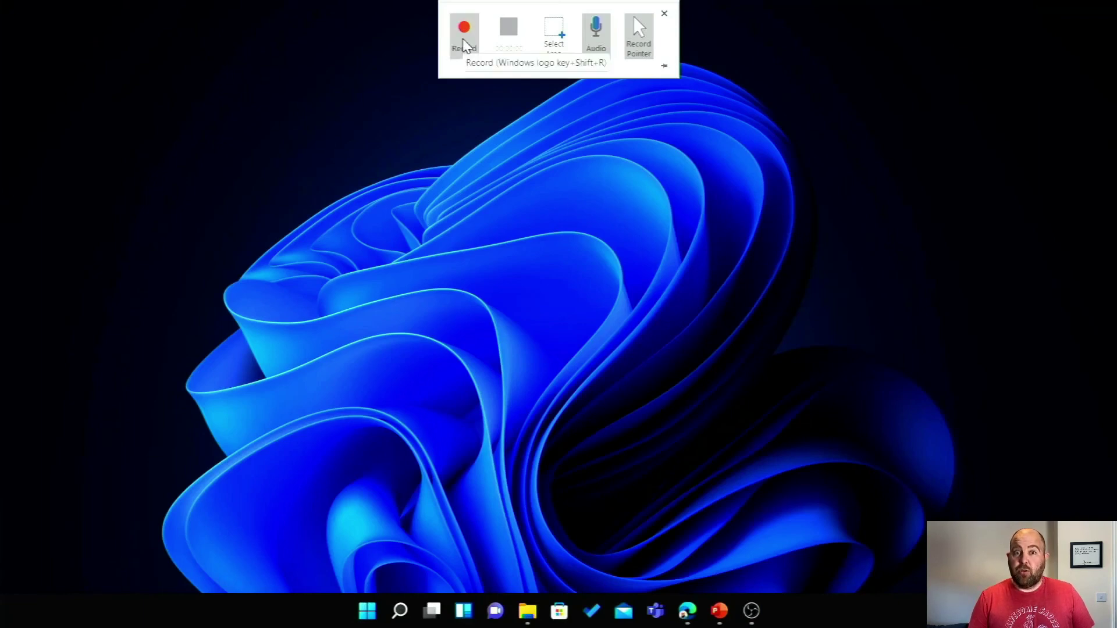
Select nearly the whole screen as the recording area, include the pointer, and start recording.
left_click(551, 32)
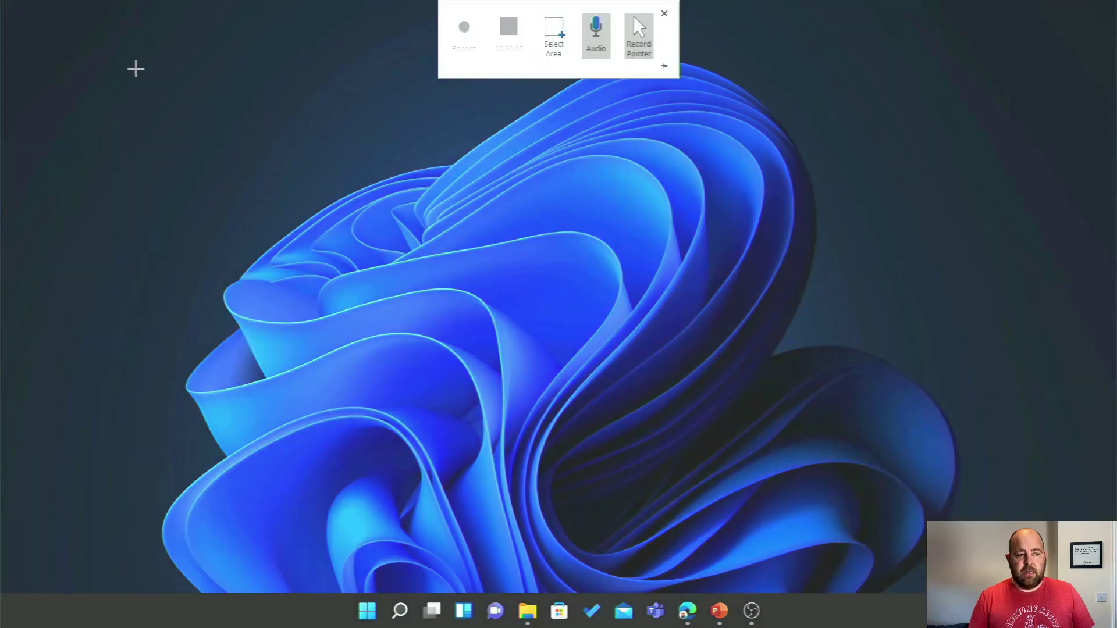
left_click_drag(1, 1, 1055, 623)
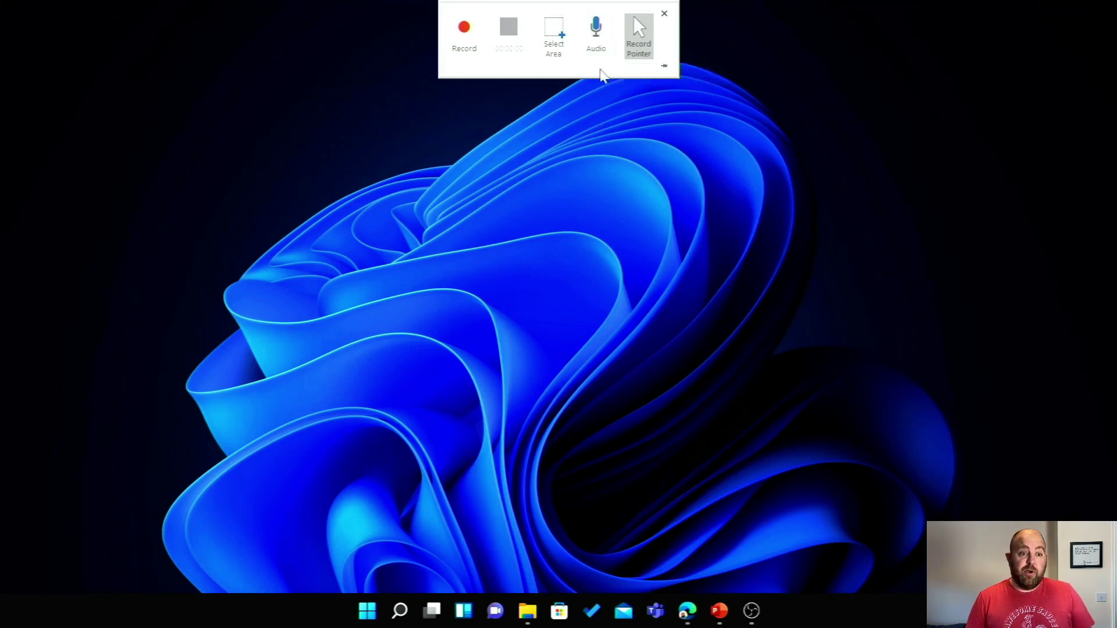
left_click(640, 46)
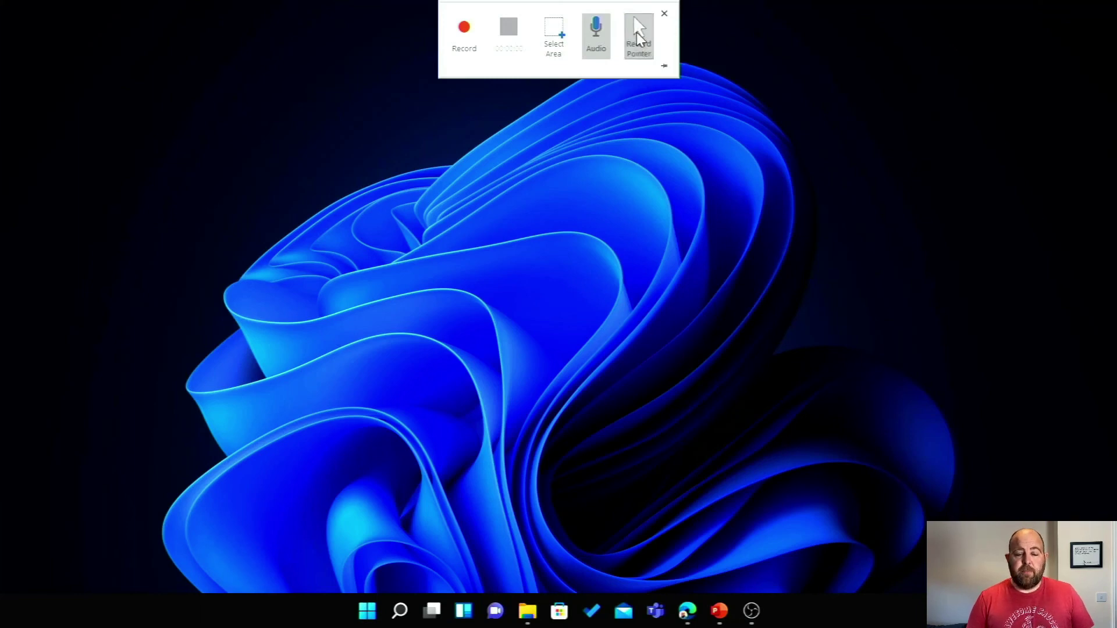
left_click(459, 35)
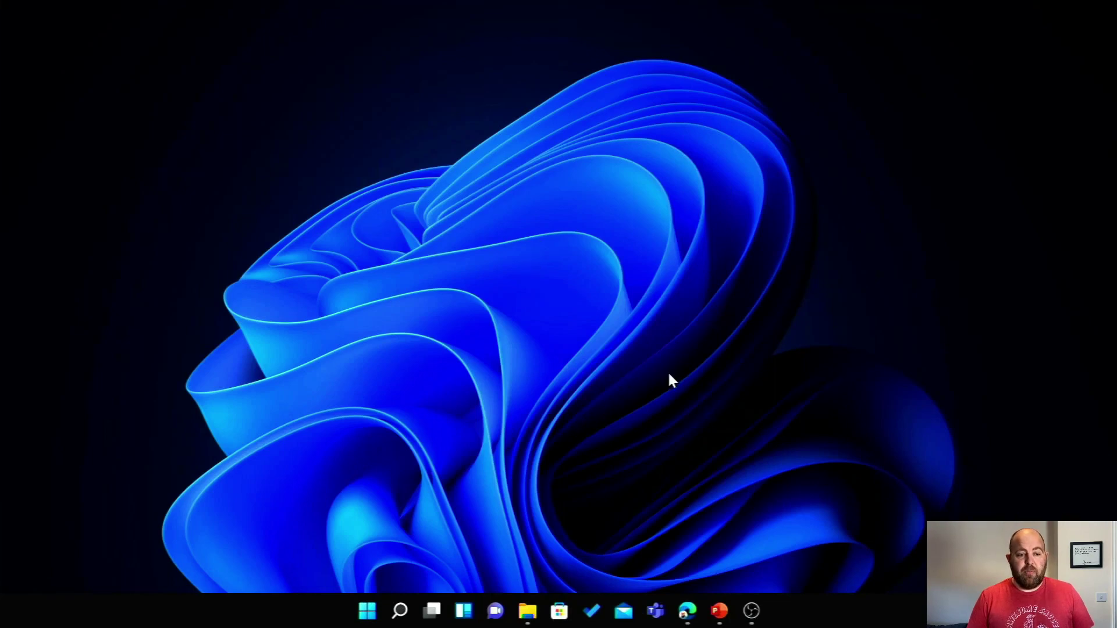
While recording, toggle the Start menu and scroll the YouTube channel page in the browser.
left_click(371, 618)
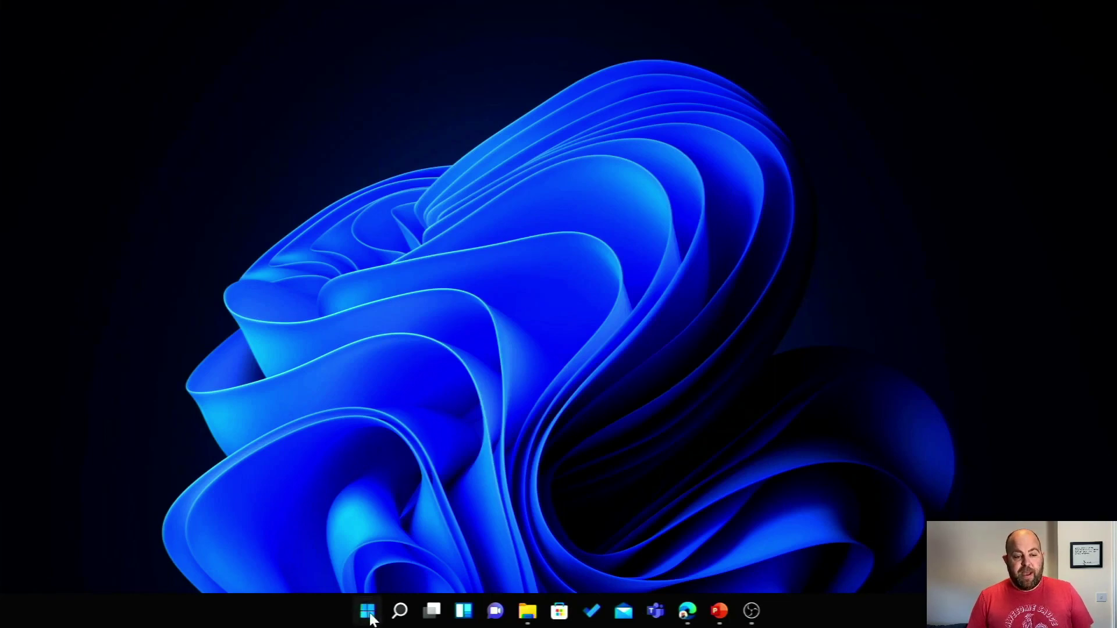
left_click(369, 615)
left_click(690, 611)
mouse_move(435, 409)
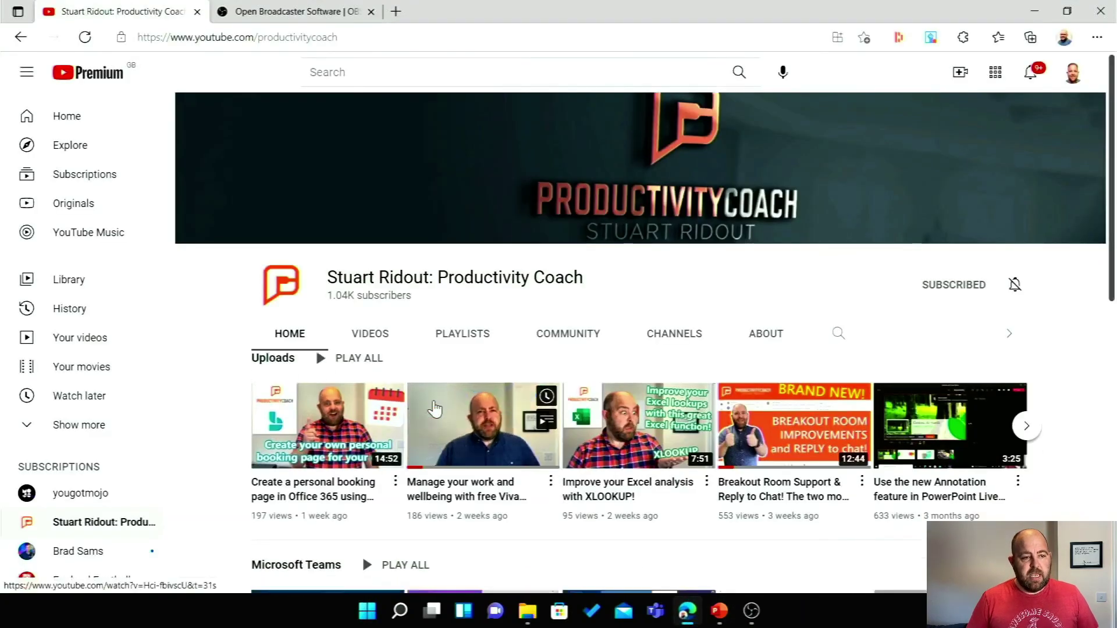
scroll(435, 409, "down", 7)
scroll(435, 409, "up", 7)
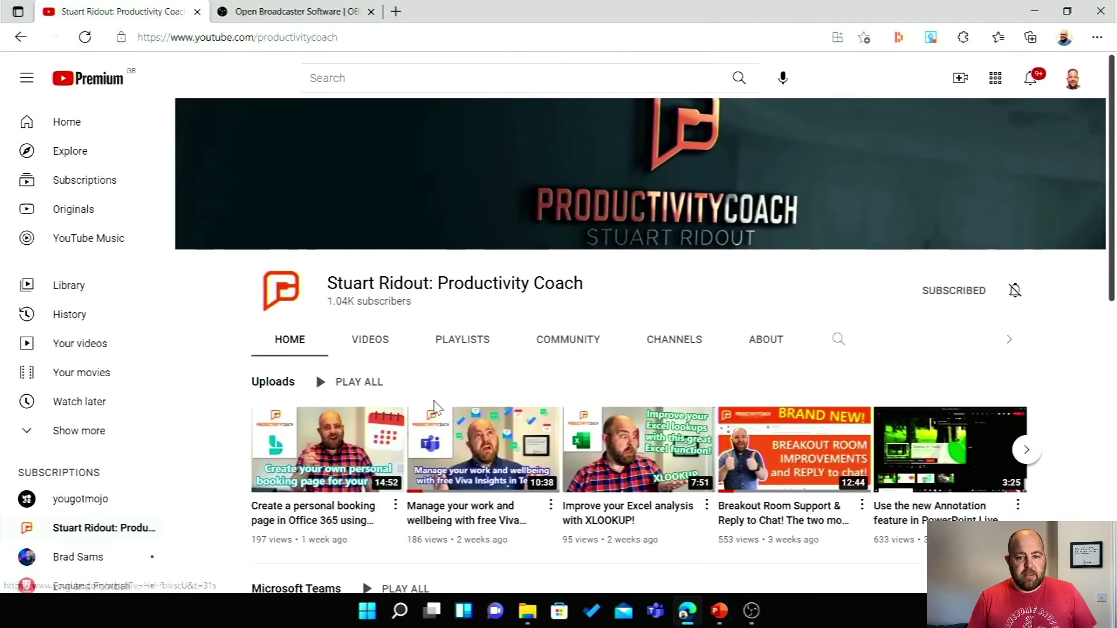
Minimize the browser to show the bare desktop, then stop and insert the recording.
left_click(1041, 11)
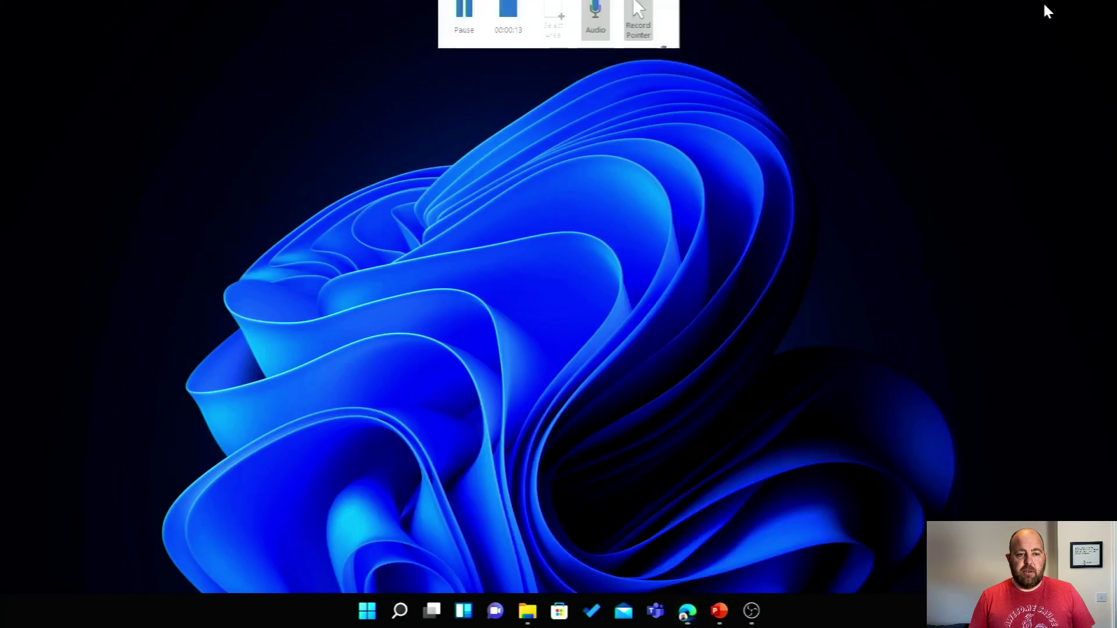
mouse_move(575, 8)
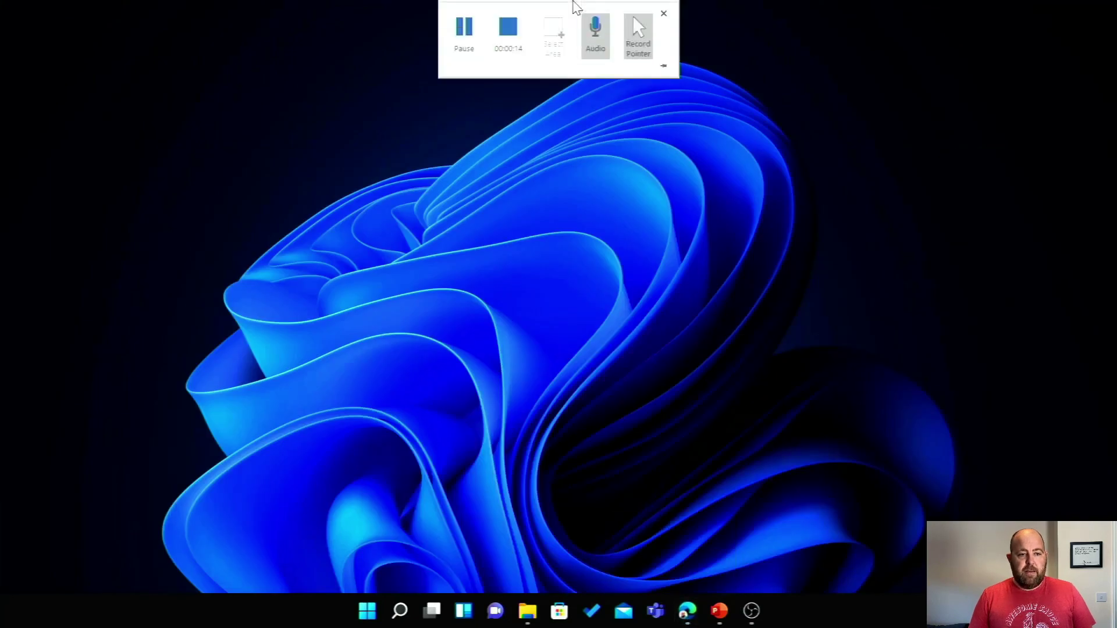
left_click(508, 33)
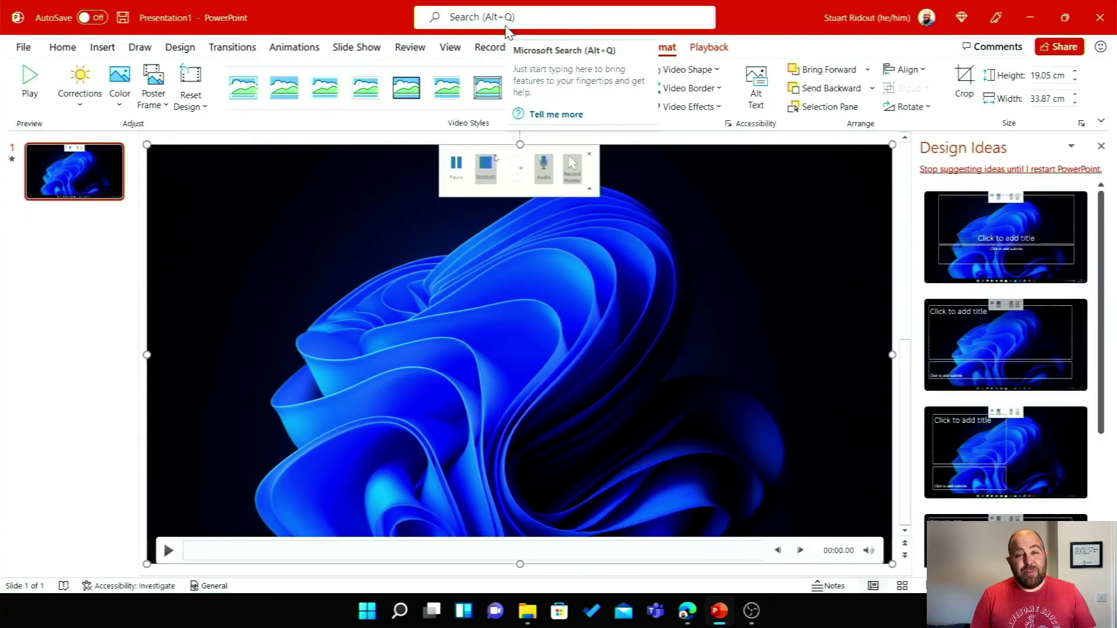
Play Screen Recording 4, seeking to its start and end, then open Trim Video from Playback.
left_click(169, 552)
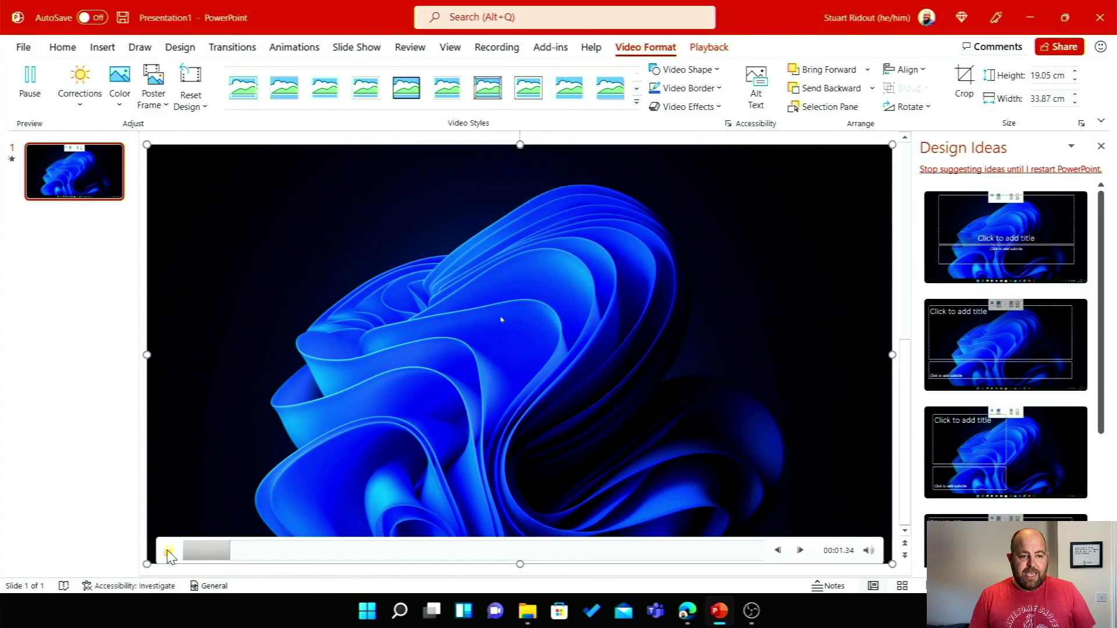
left_click(169, 553)
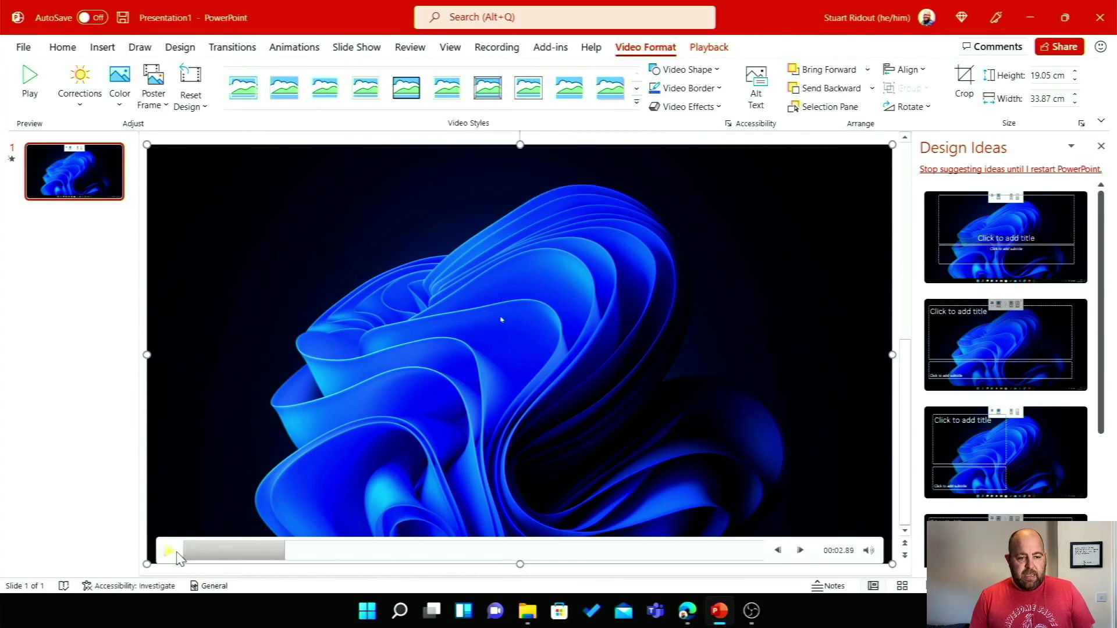
left_click(188, 558)
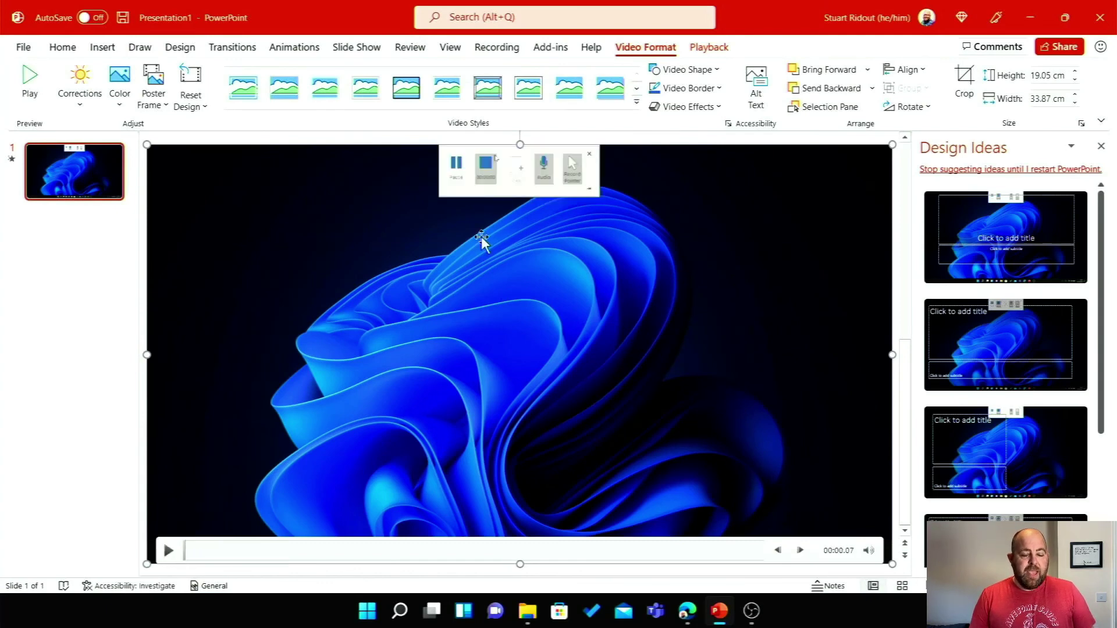
left_click(738, 552)
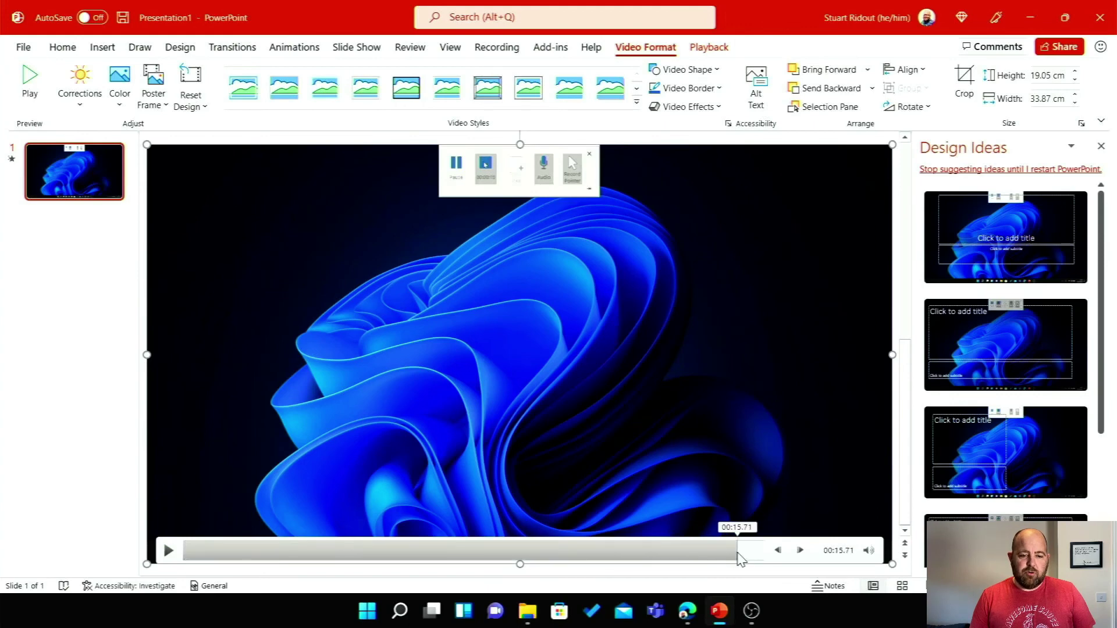
left_click(170, 550)
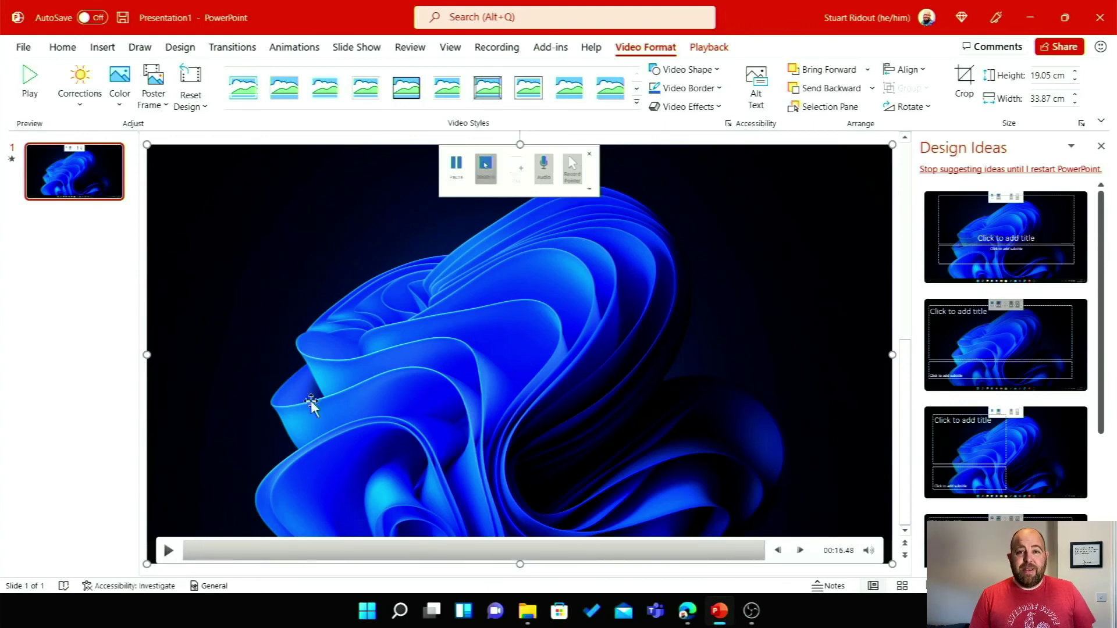
left_click(714, 53)
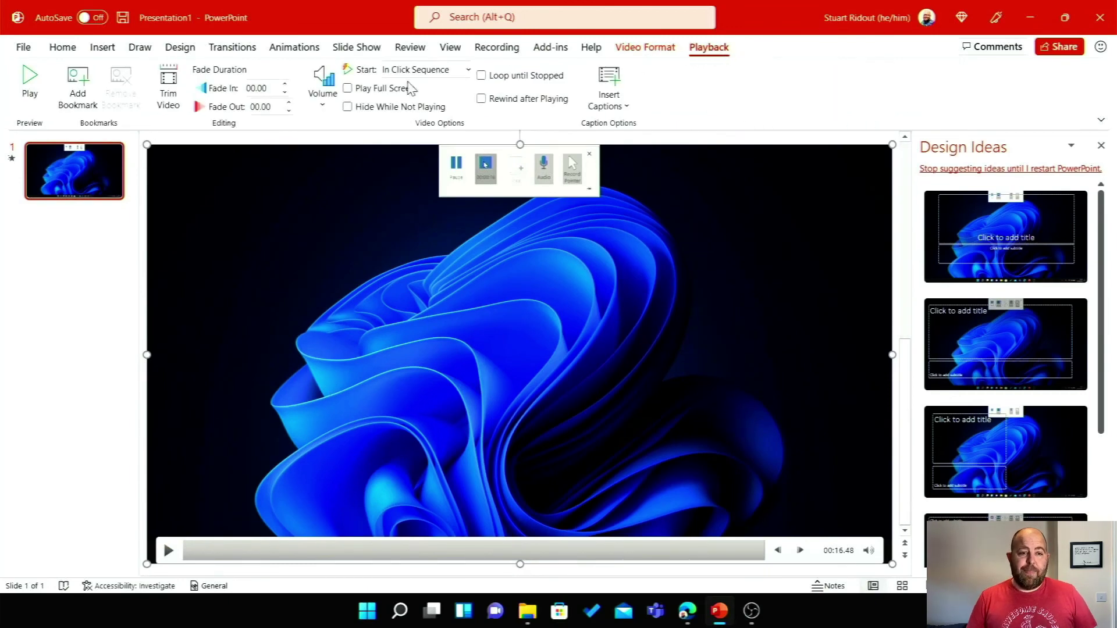
left_click(175, 102)
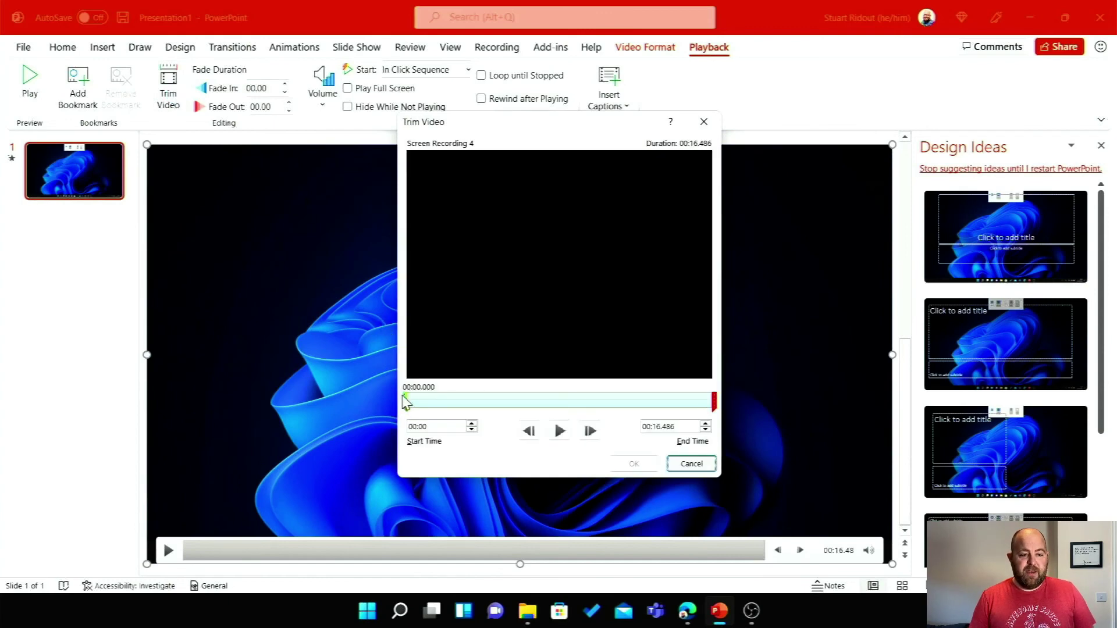
Trim Screen Recording 4 to run 00:01.681–00:14.399, a 12.718-second clip.
left_click_drag(405, 402, 435, 398)
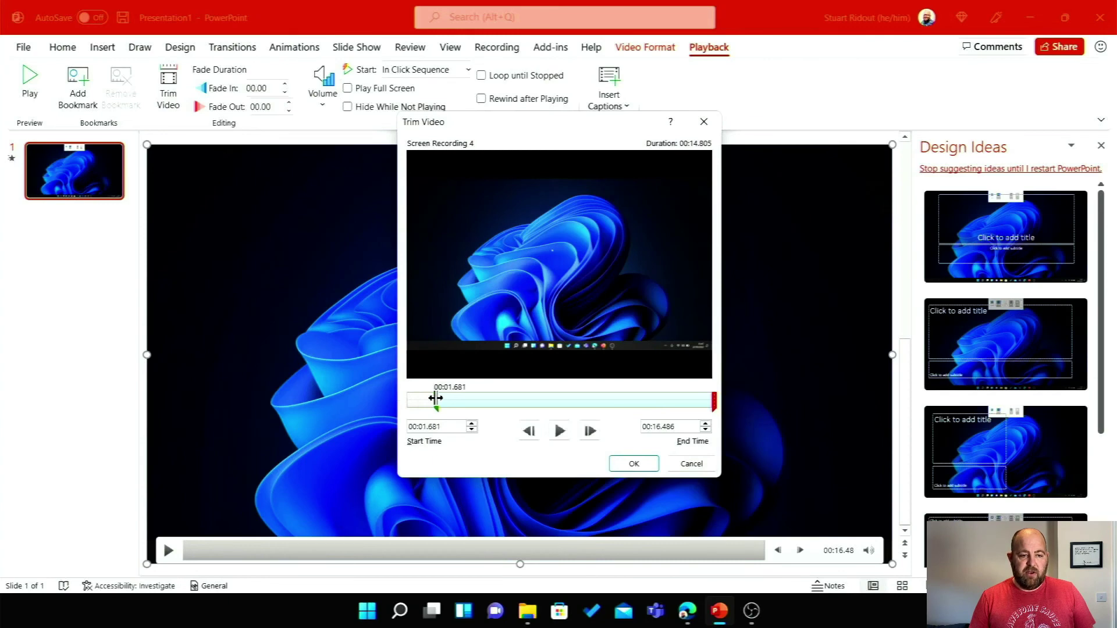
left_click_drag(713, 398, 675, 398)
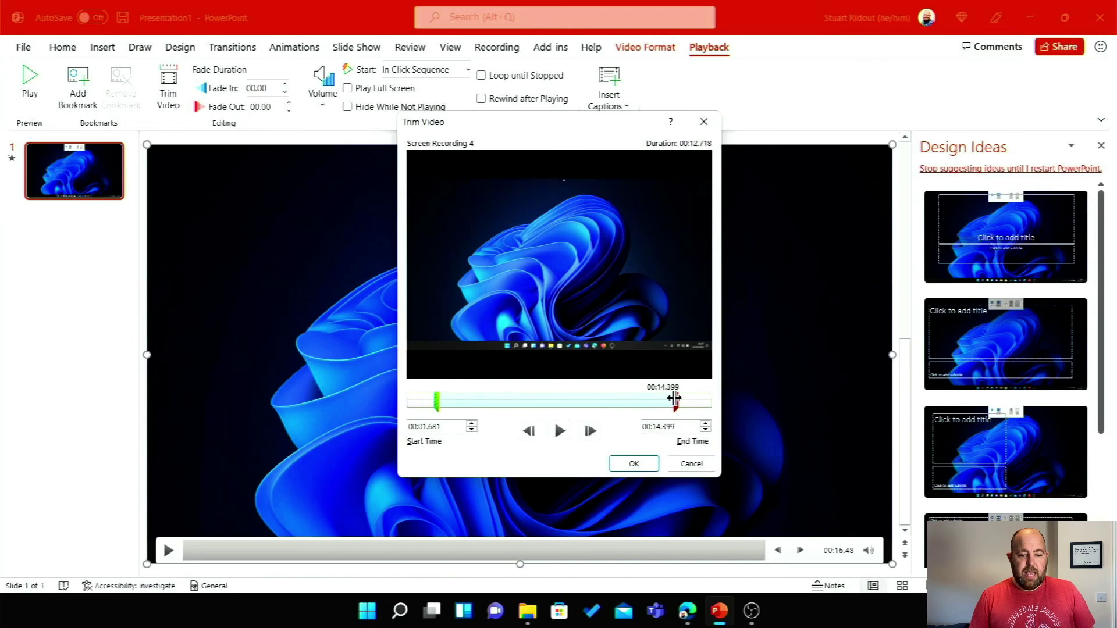
left_click(631, 463)
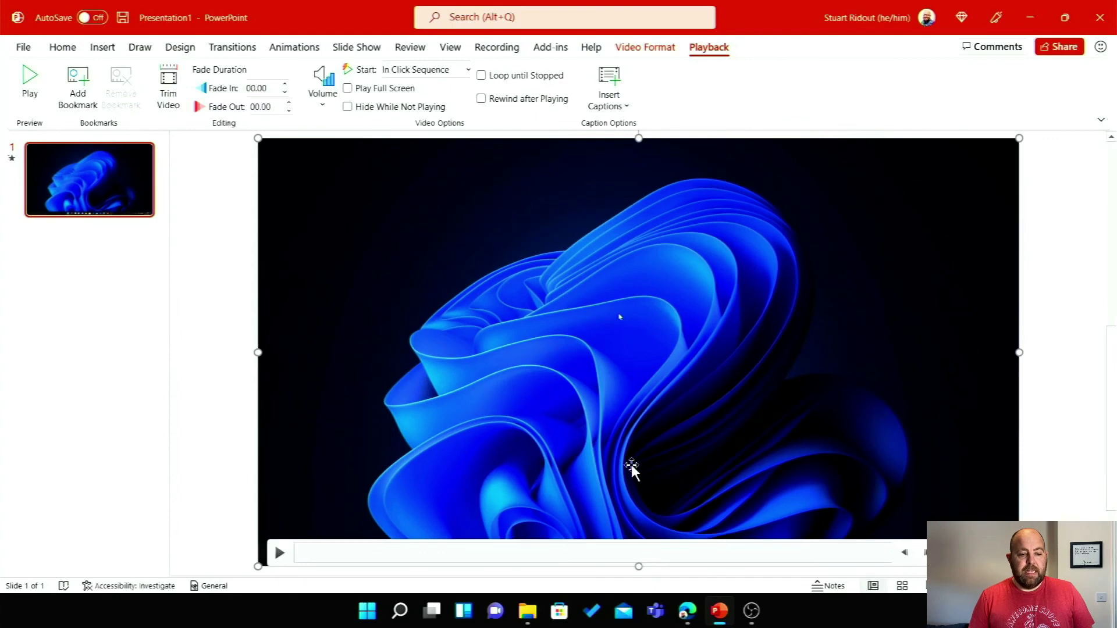
Save the trimmed video via Save Media as to the Videos folder as 'PPT Capture'.
right_click(553, 323)
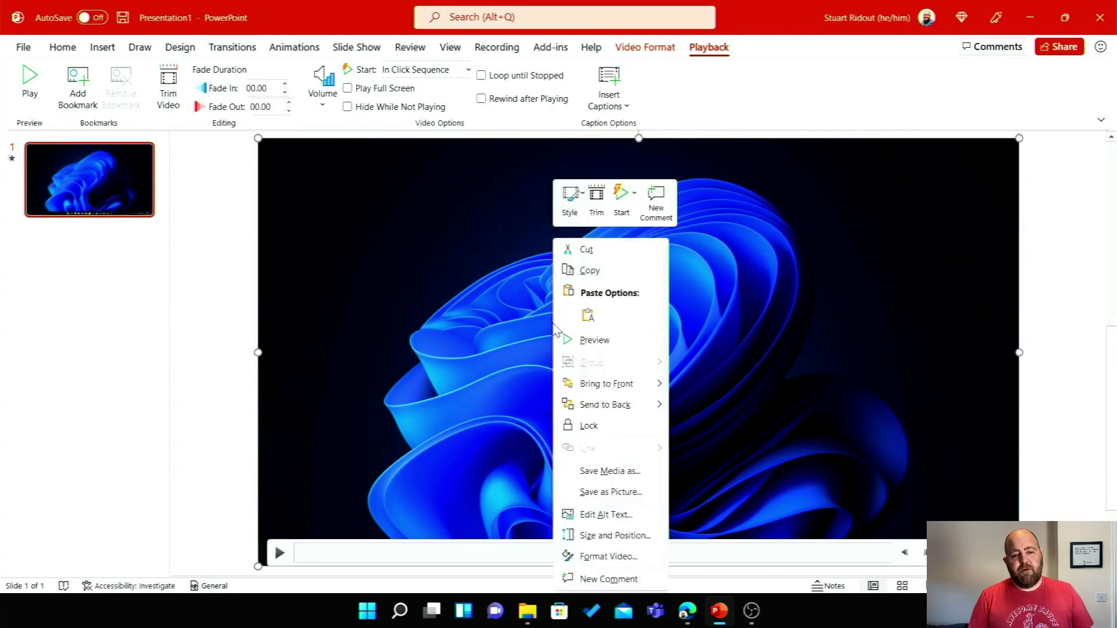
left_click(600, 473)
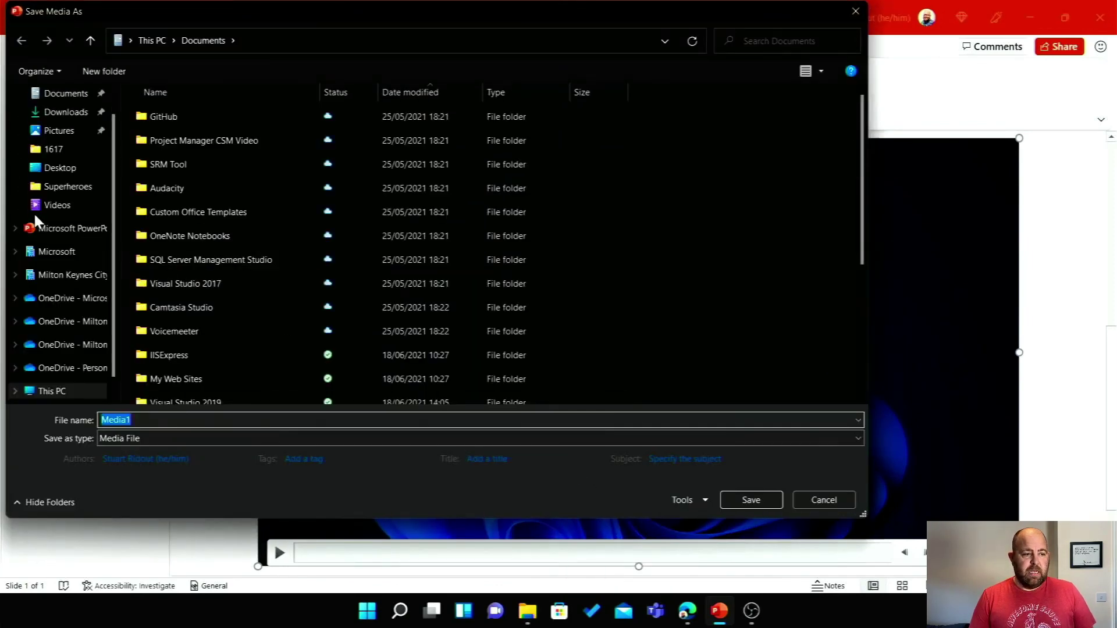
left_click(37, 210)
double_click(147, 422)
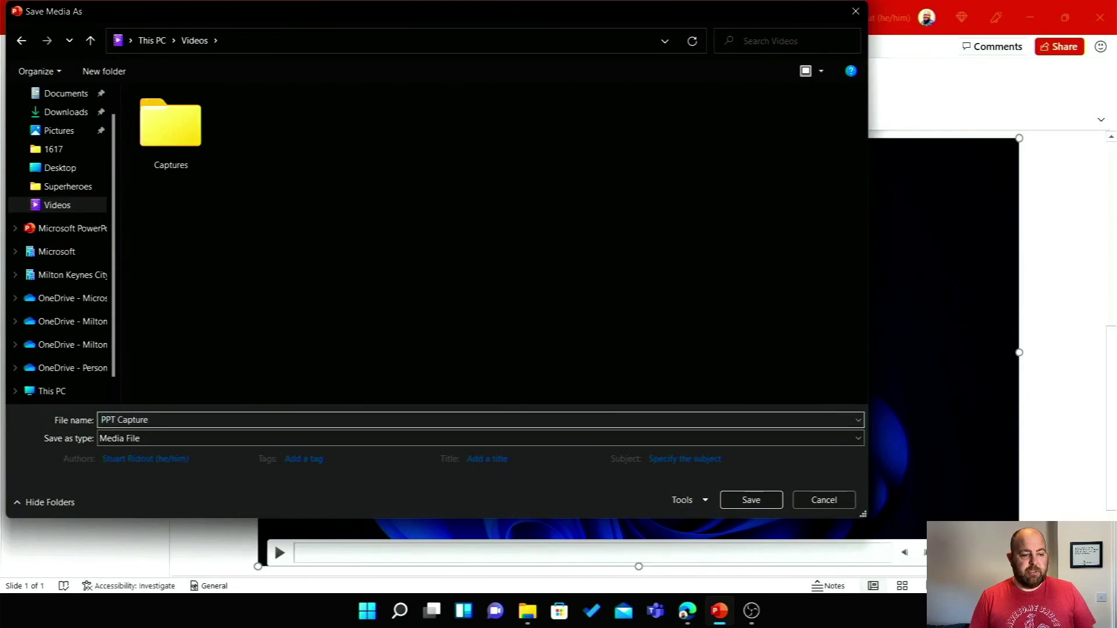
key("Return")
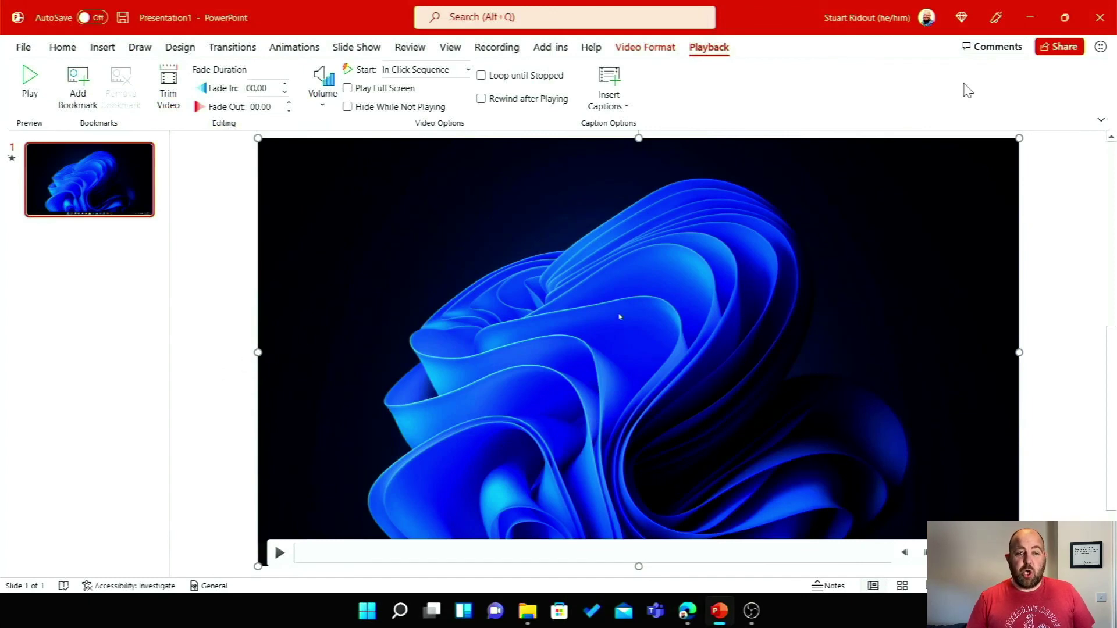
Confirm PPT Capture (9.88 MB, 16-second MP4) is in Videos, then minimize Explorer.
left_click(1030, 17)
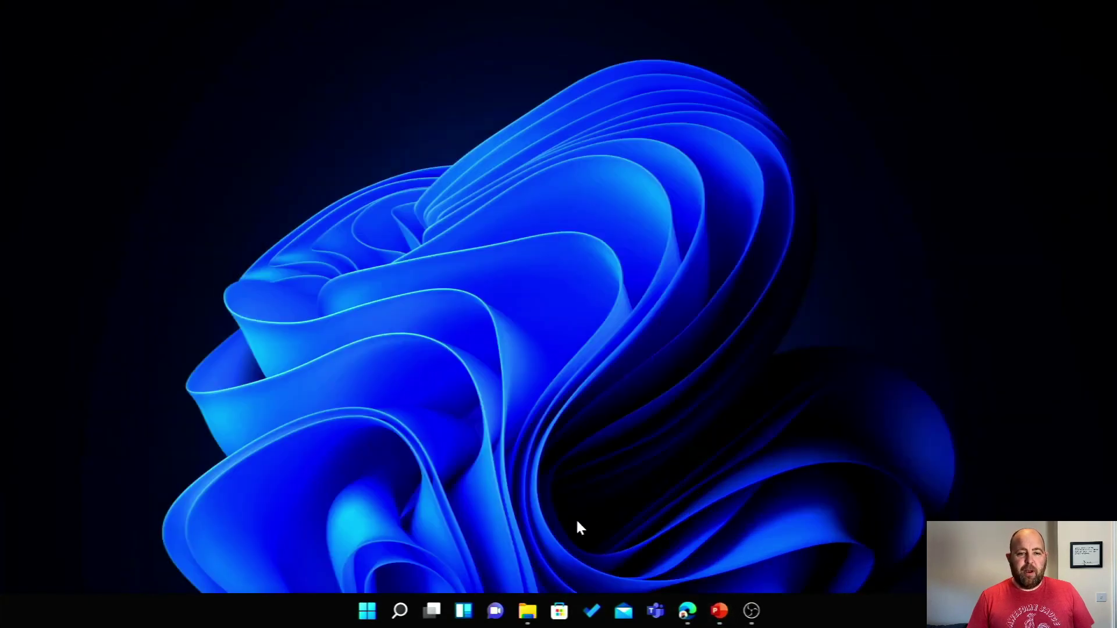
mouse_move(528, 618)
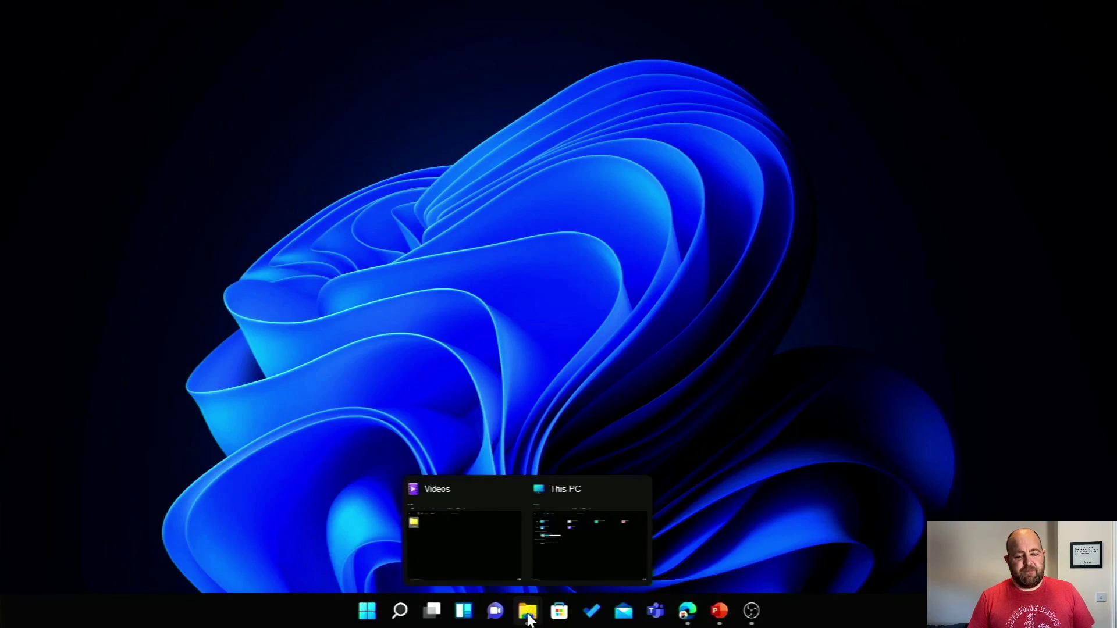
left_click(455, 545)
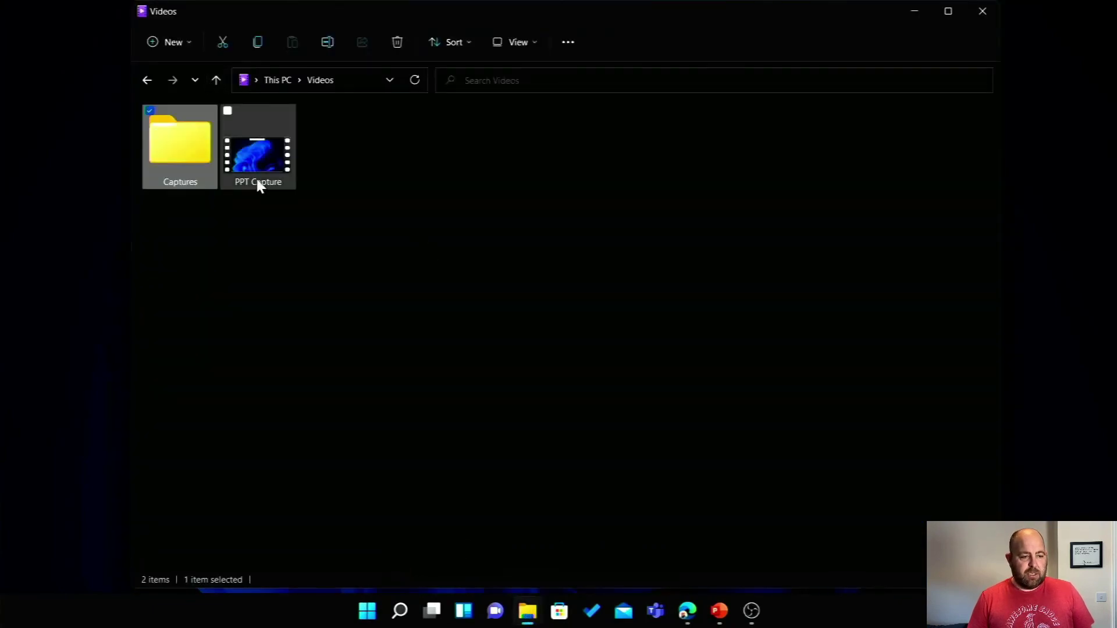
mouse_move(266, 178)
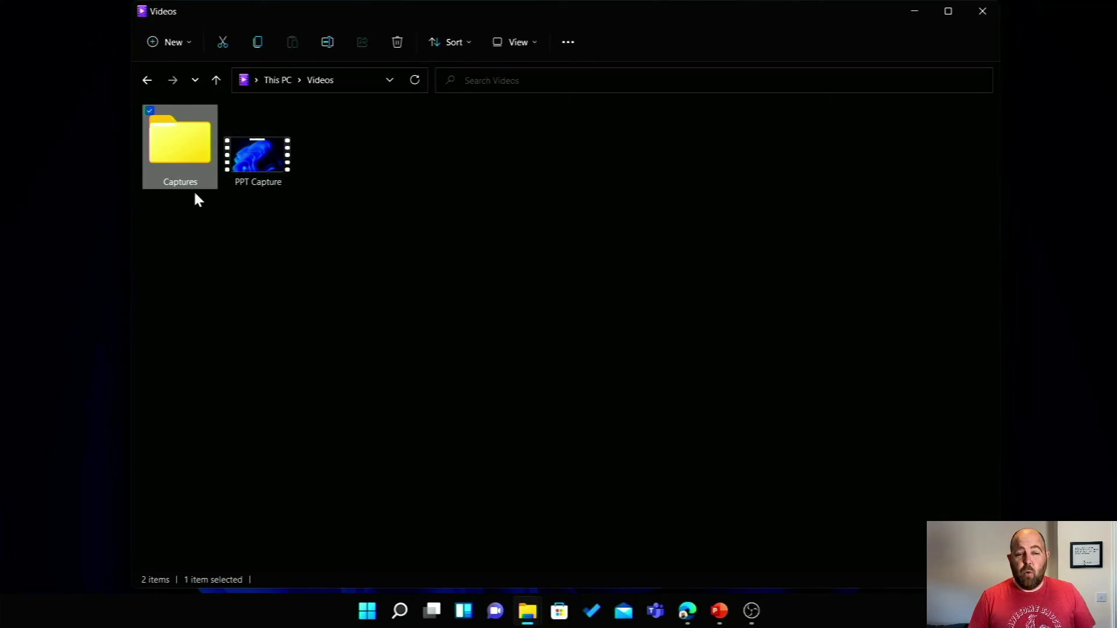
left_click(917, 20)
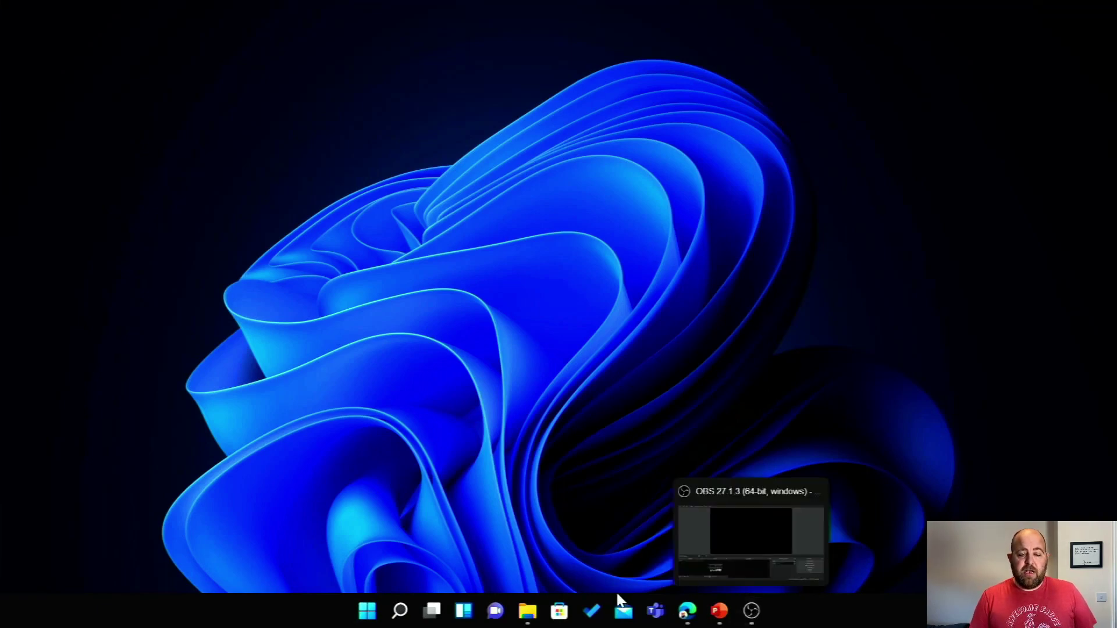
View the OBS Studio 27.1.3 installers on the OBS Download page, then minimize the browser.
left_click(689, 612)
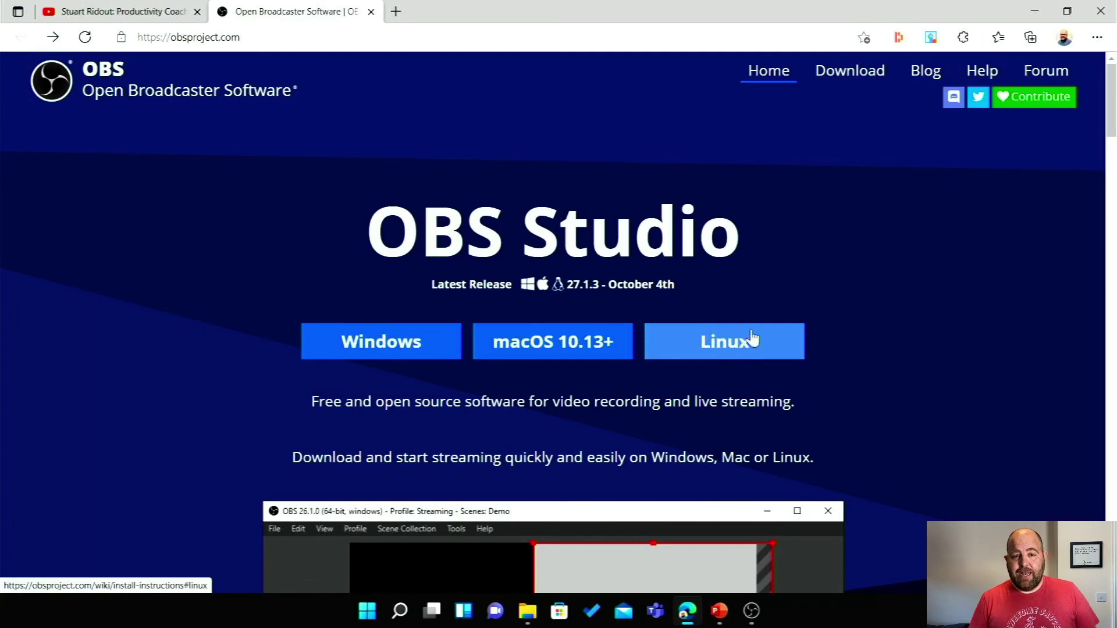
left_click(849, 72)
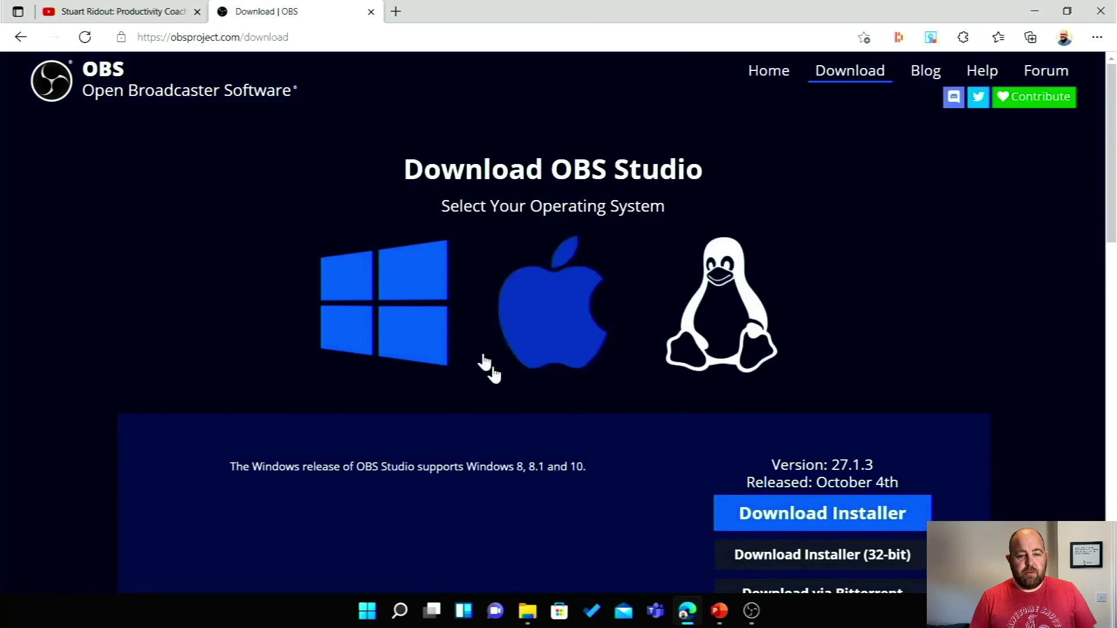
scroll(539, 425, "down", 2)
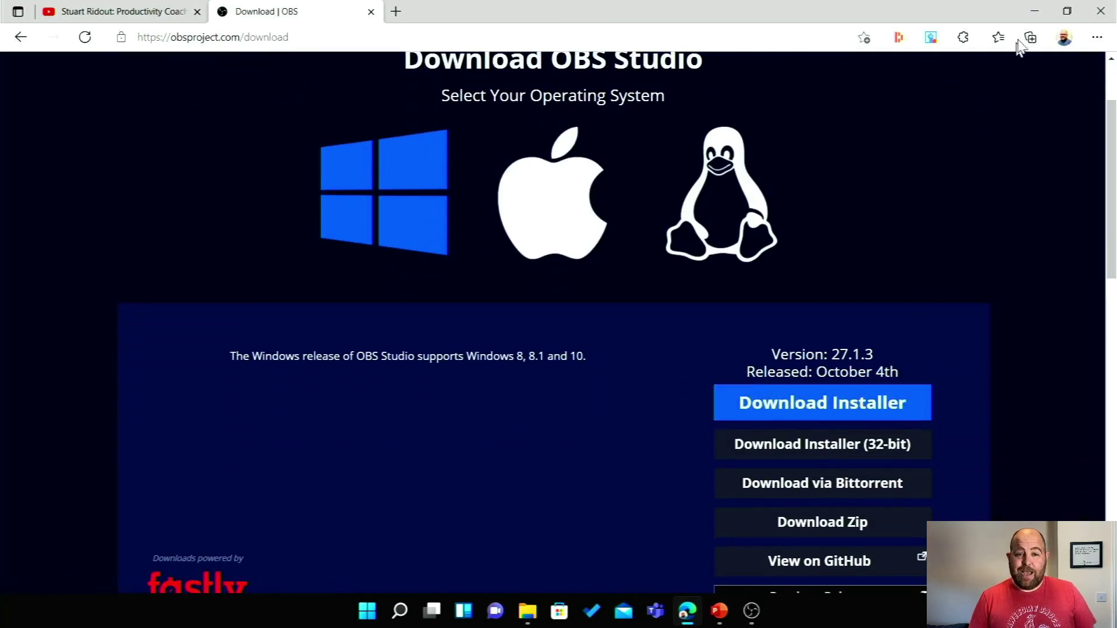
left_click(1034, 11)
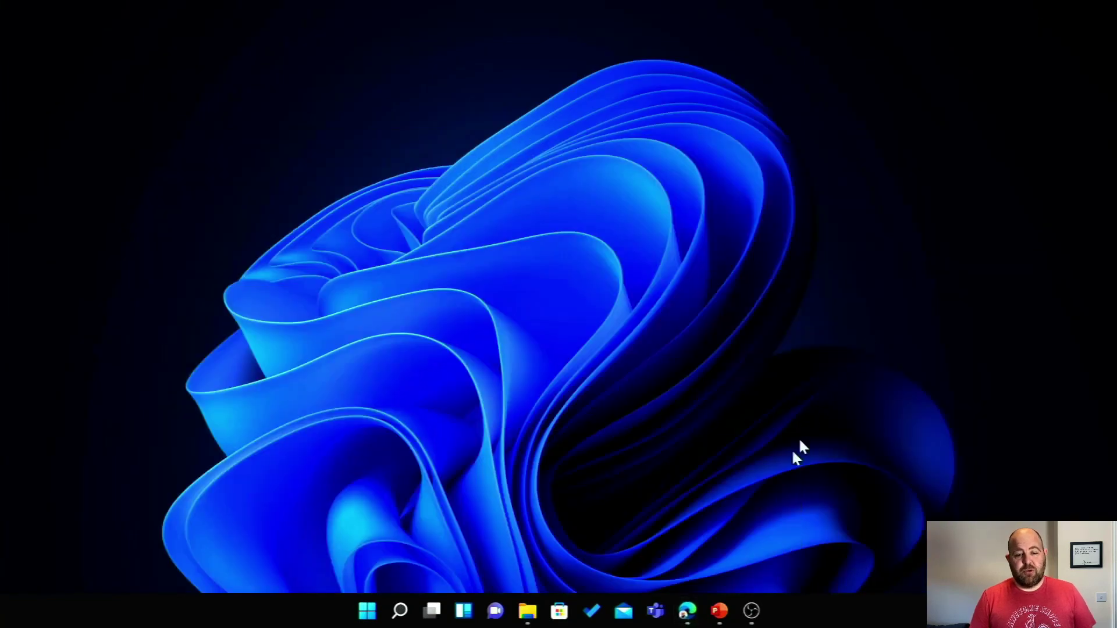
Open OBS Studio and create a new Display Capture source in the scene.
left_click(753, 611)
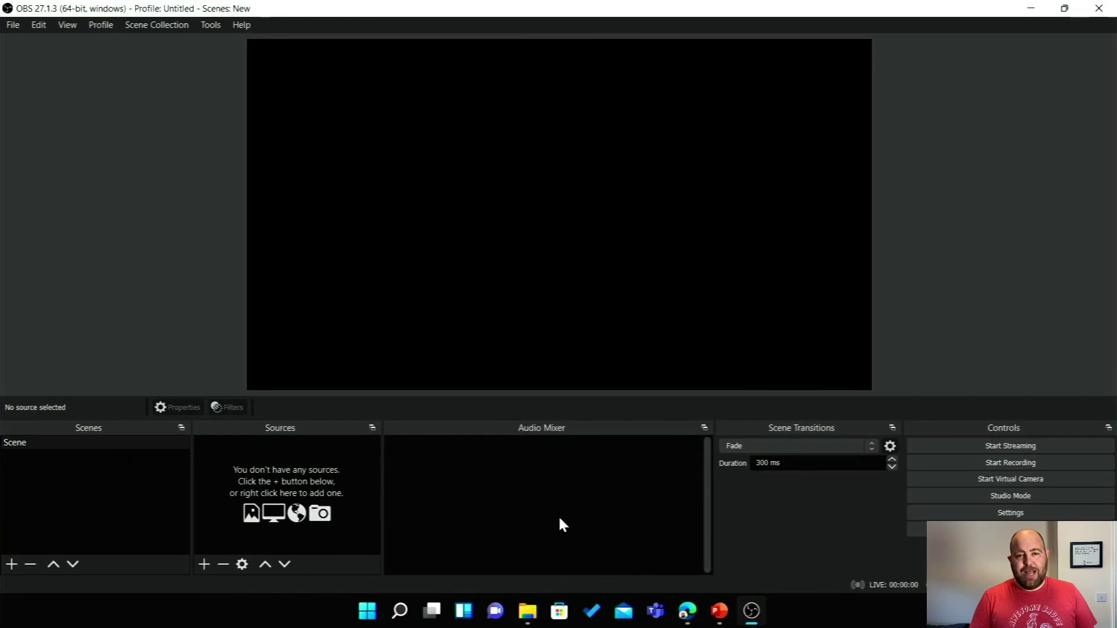
left_click(197, 570)
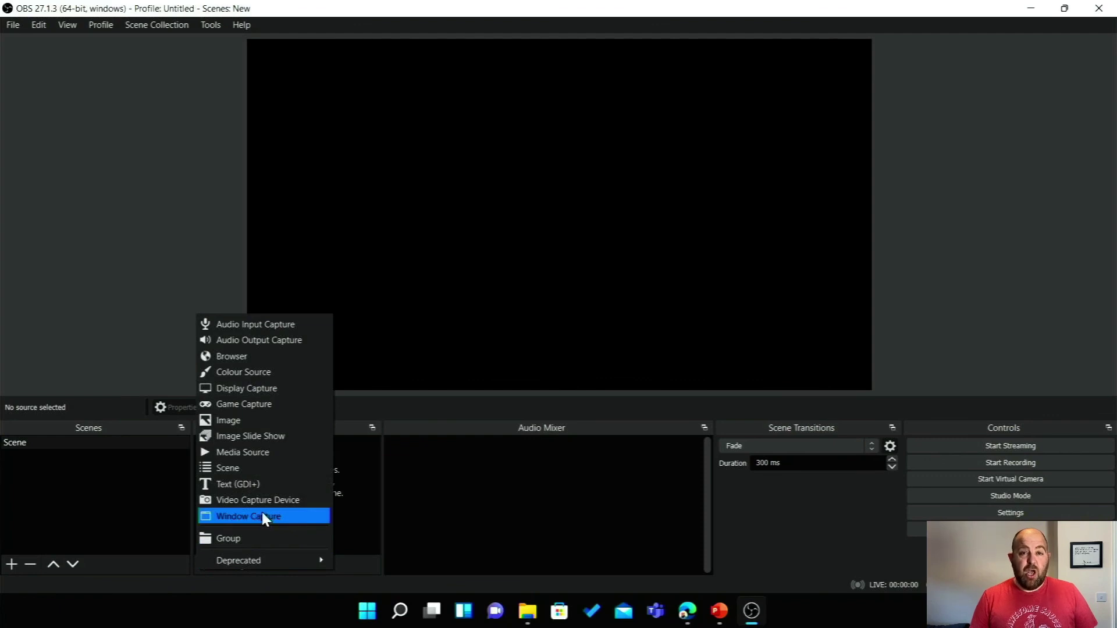
left_click(245, 389)
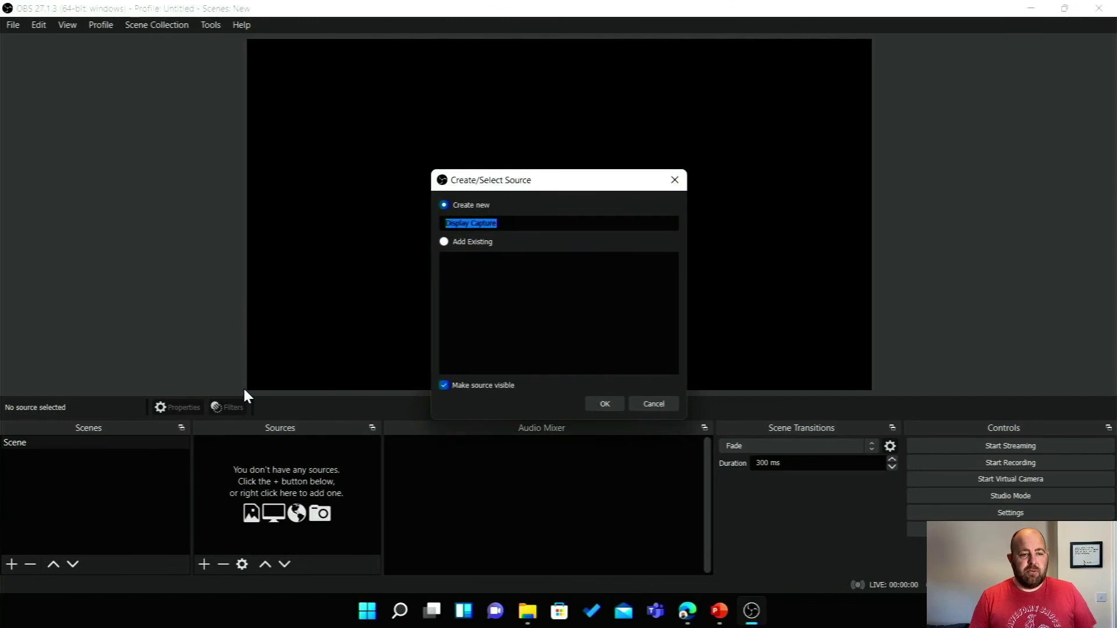
left_click(603, 402)
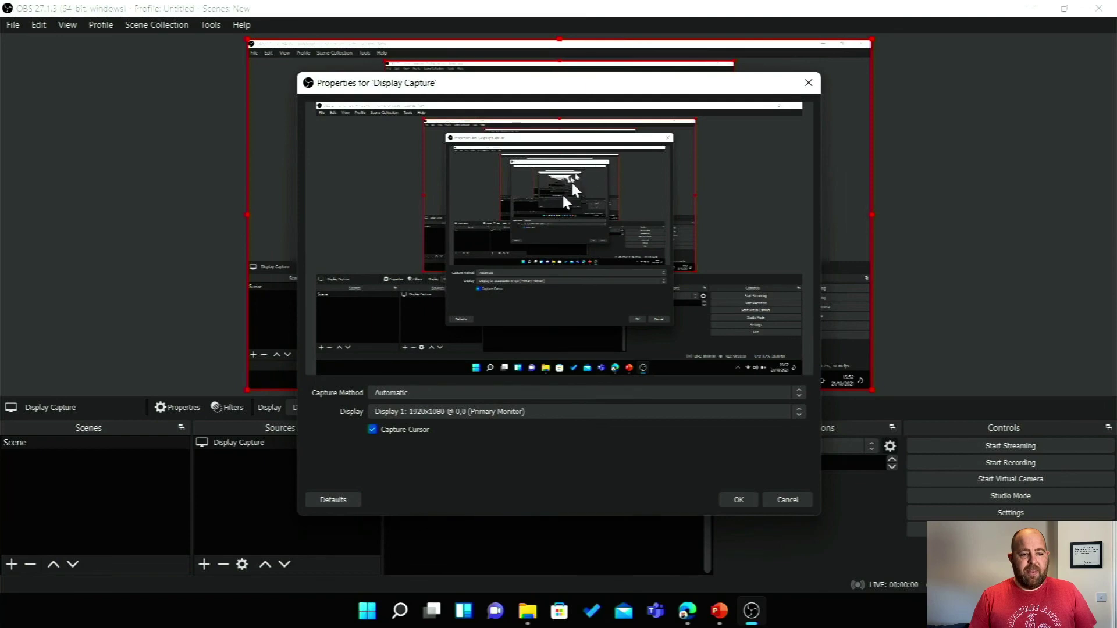
Keep Automatic capture method and Display 1 (Primary Monitor, 1920x1080), then confirm.
left_click(445, 393)
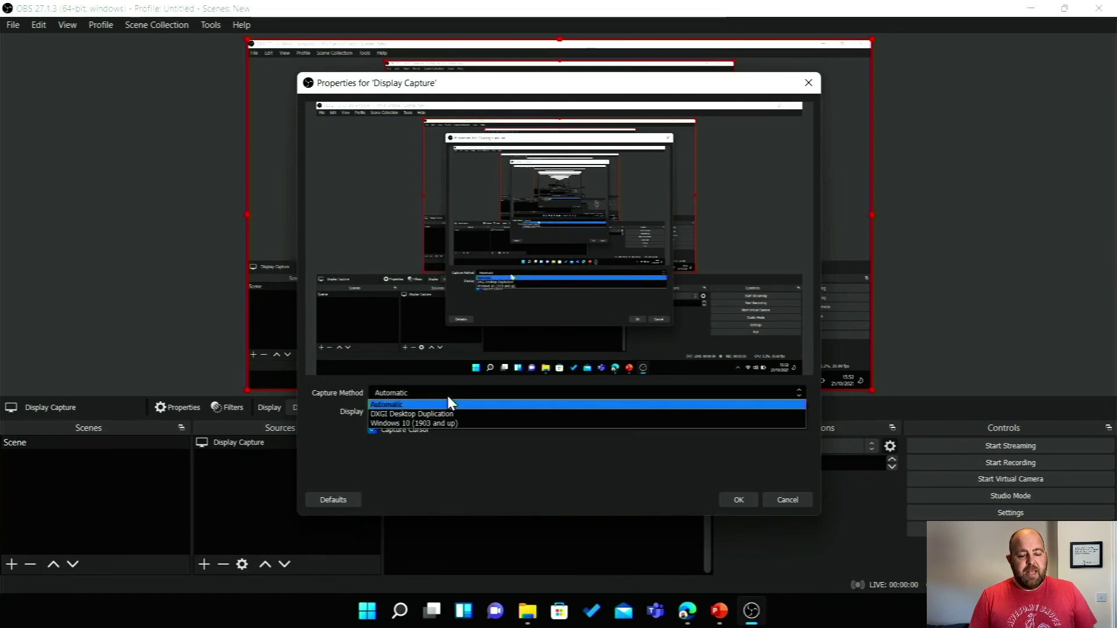
left_click(446, 393)
left_click(442, 411)
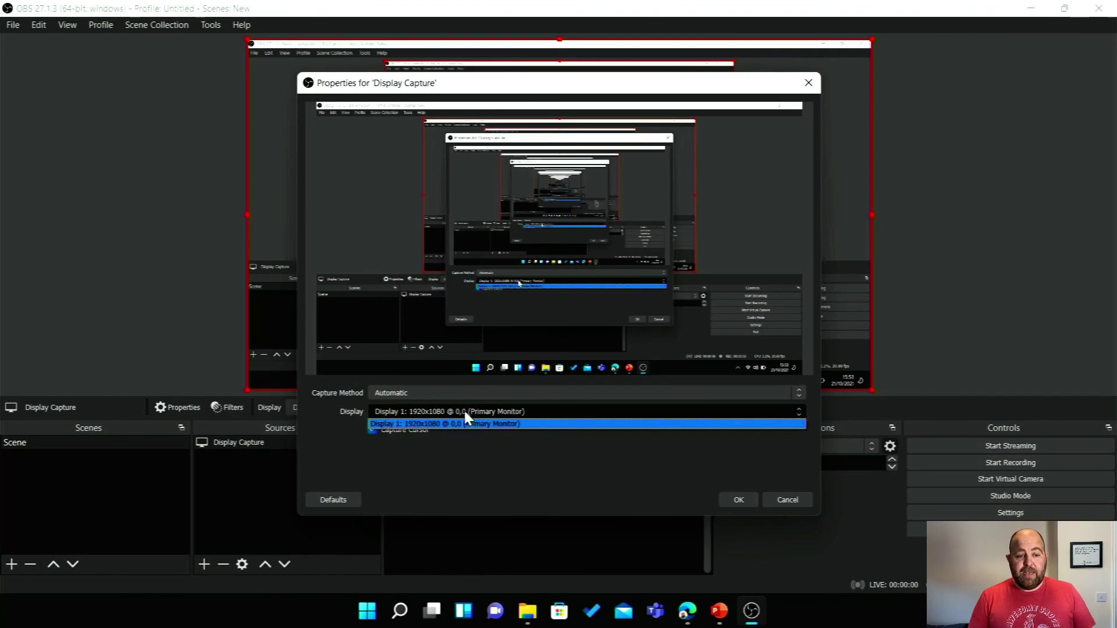
left_click(464, 409)
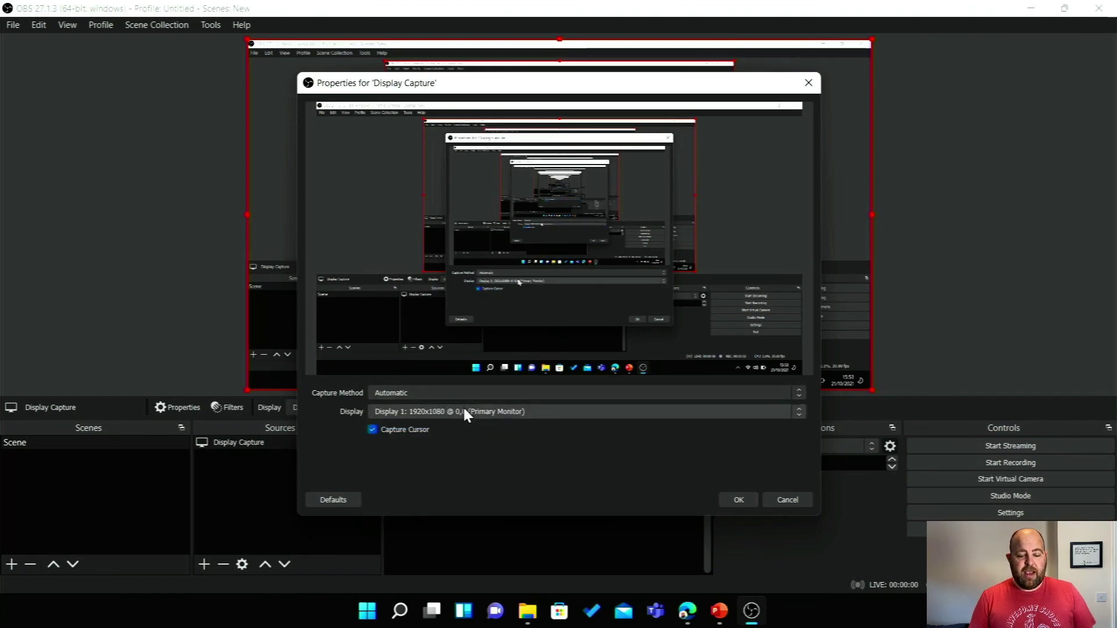
left_click(738, 500)
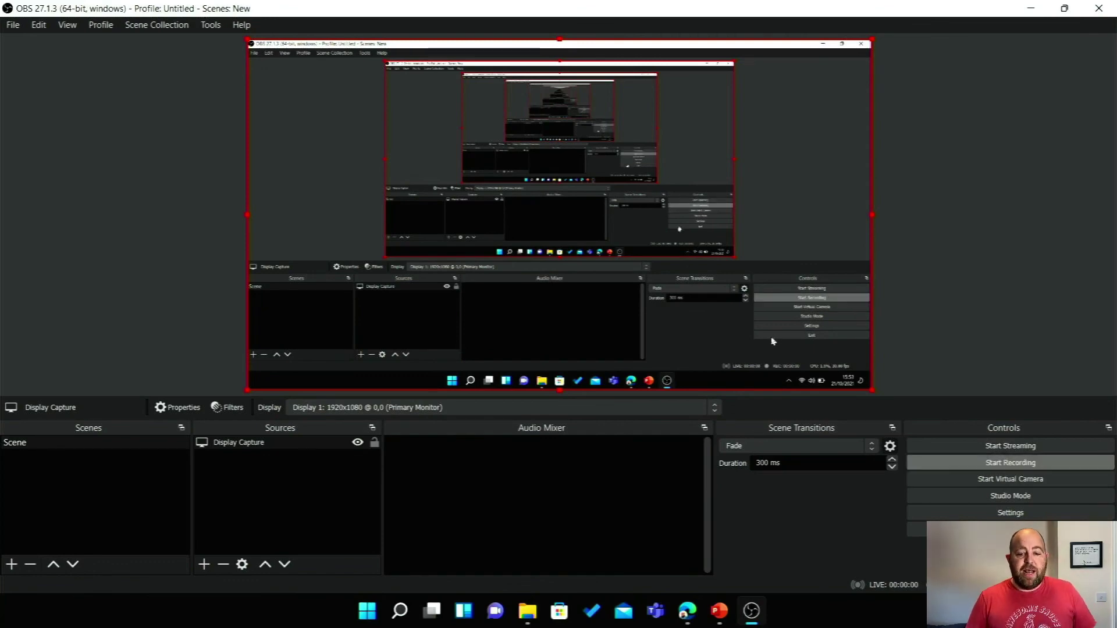
Set the OBS recording format to mp4 in the Output settings.
left_click(982, 513)
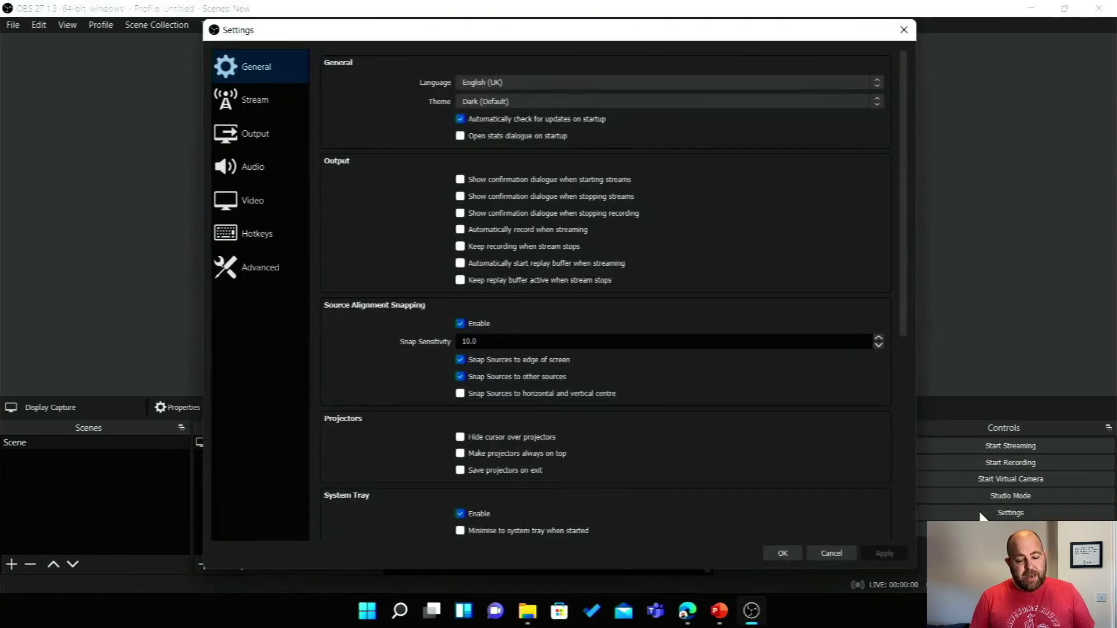
left_click(245, 133)
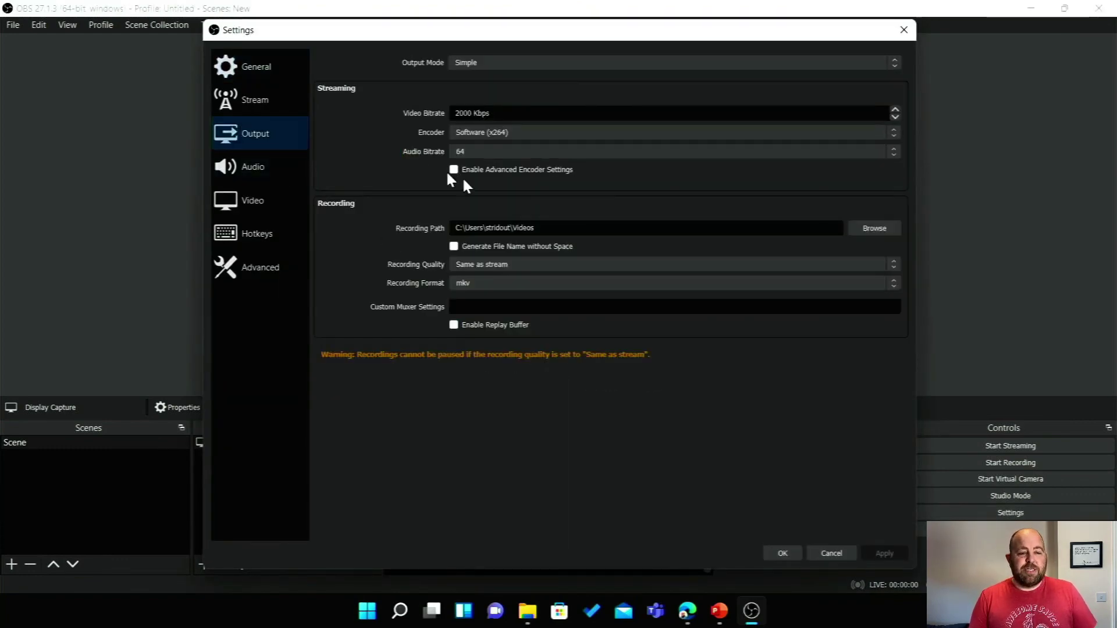
left_click(459, 293)
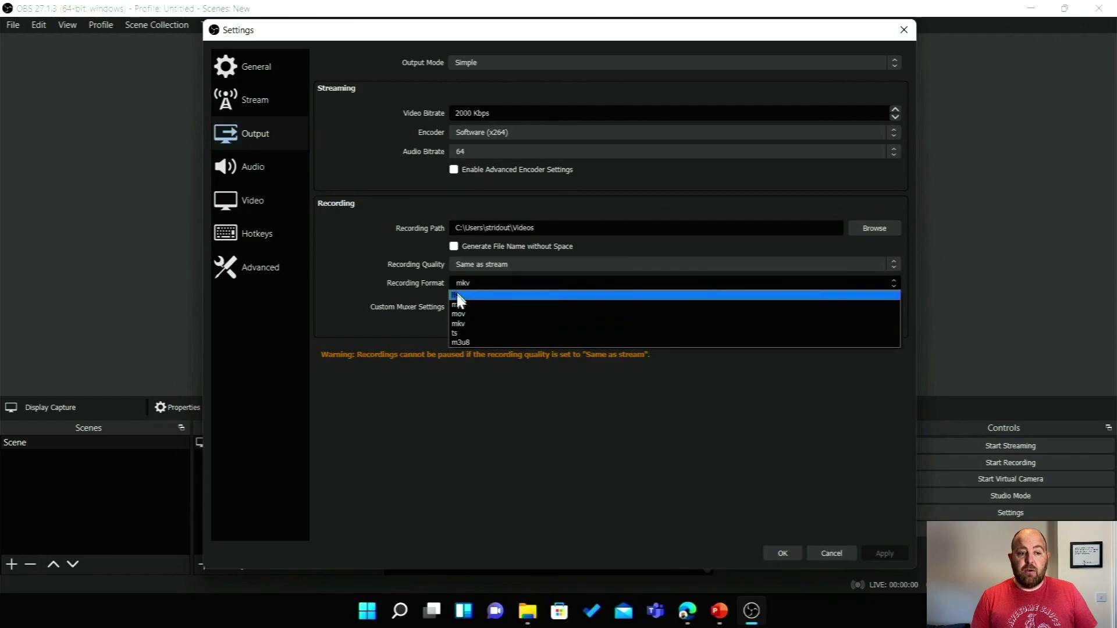
left_click(458, 304)
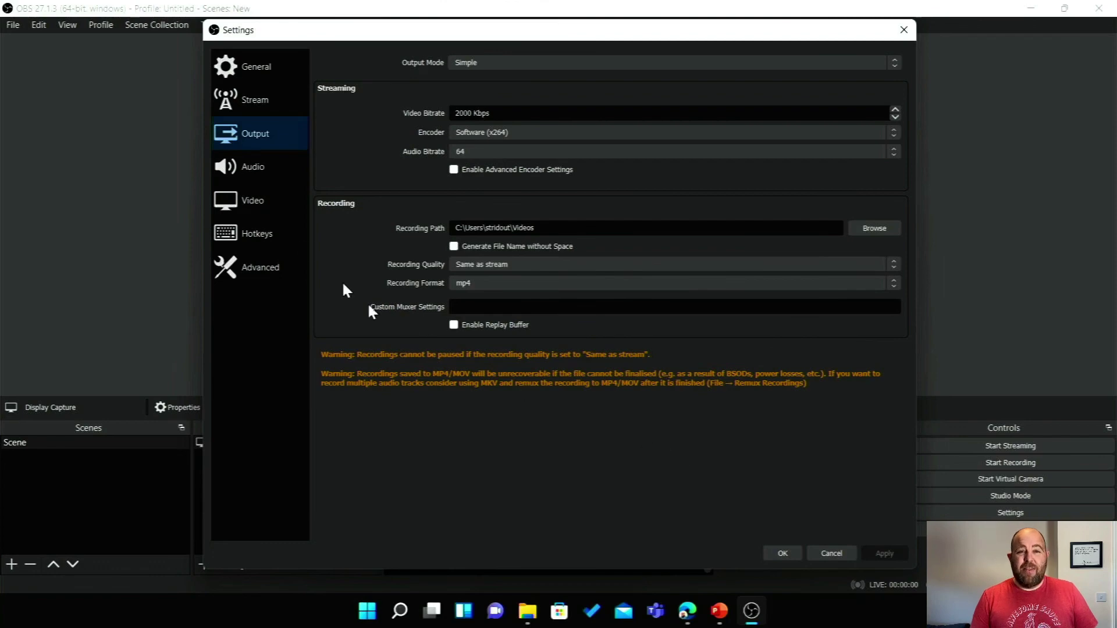
Change the video output (scaled) resolution to 1920x1080 and apply the settings.
left_click(253, 217)
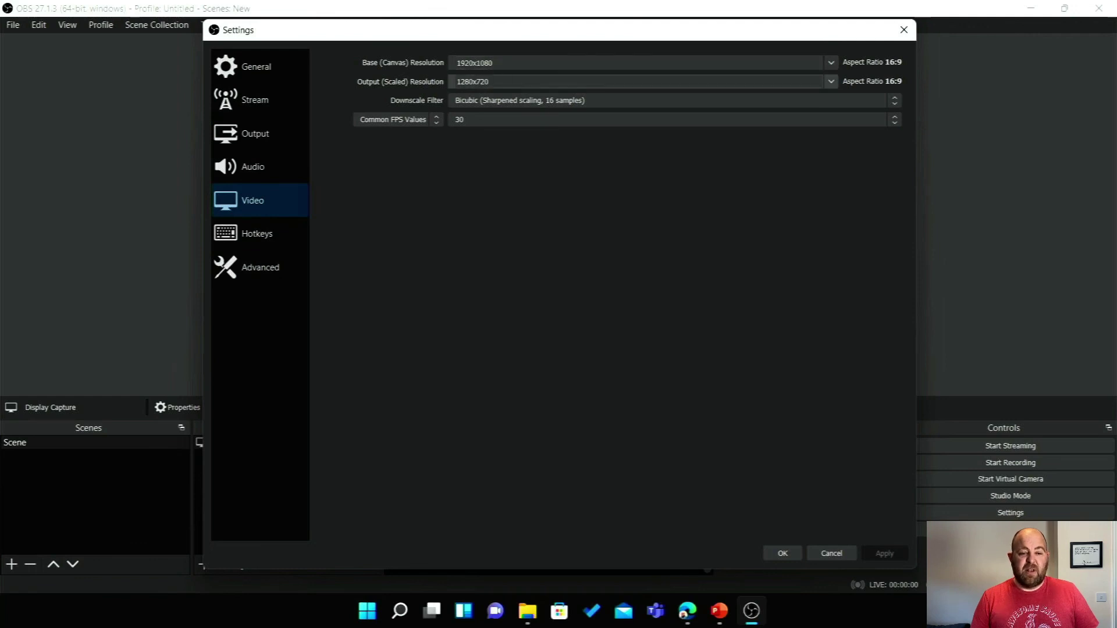
left_click(562, 81)
left_click(836, 82)
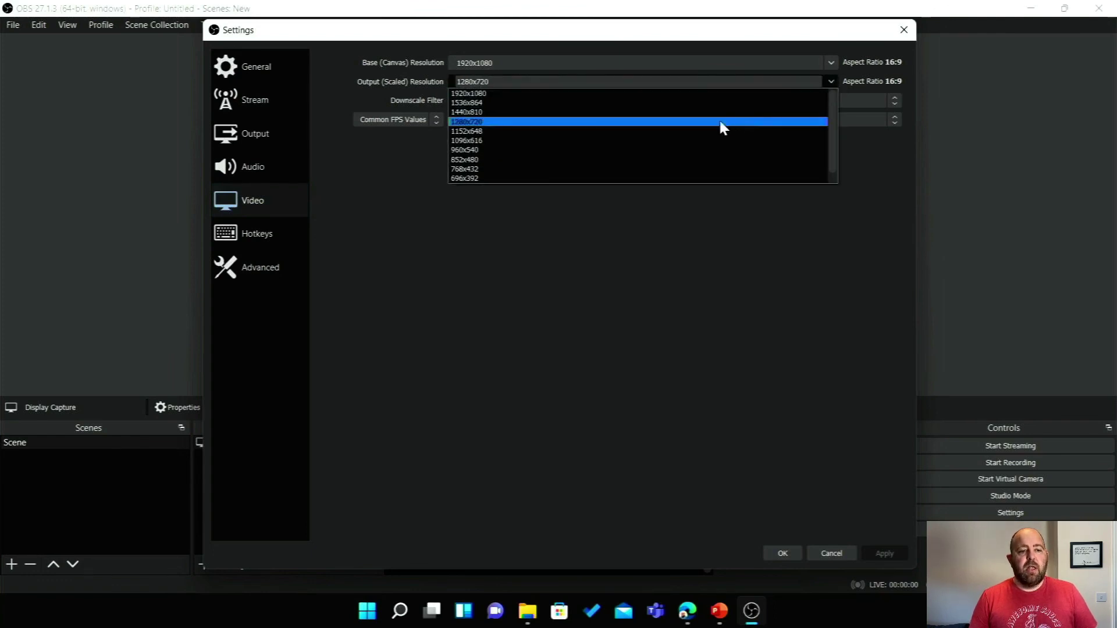
left_click(686, 95)
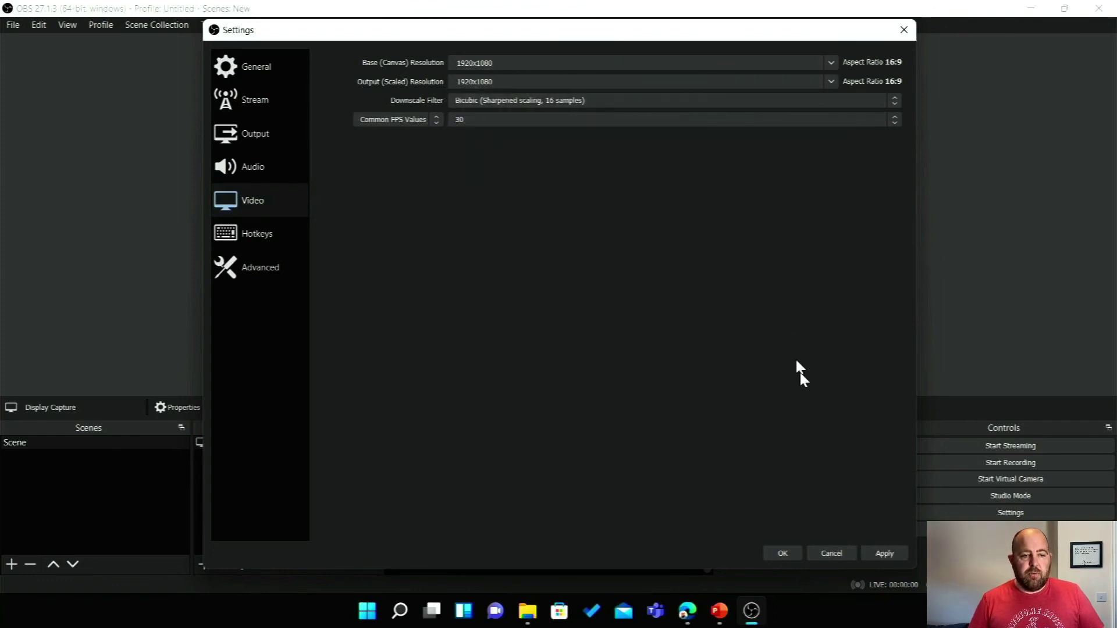
left_click(886, 553)
left_click(780, 553)
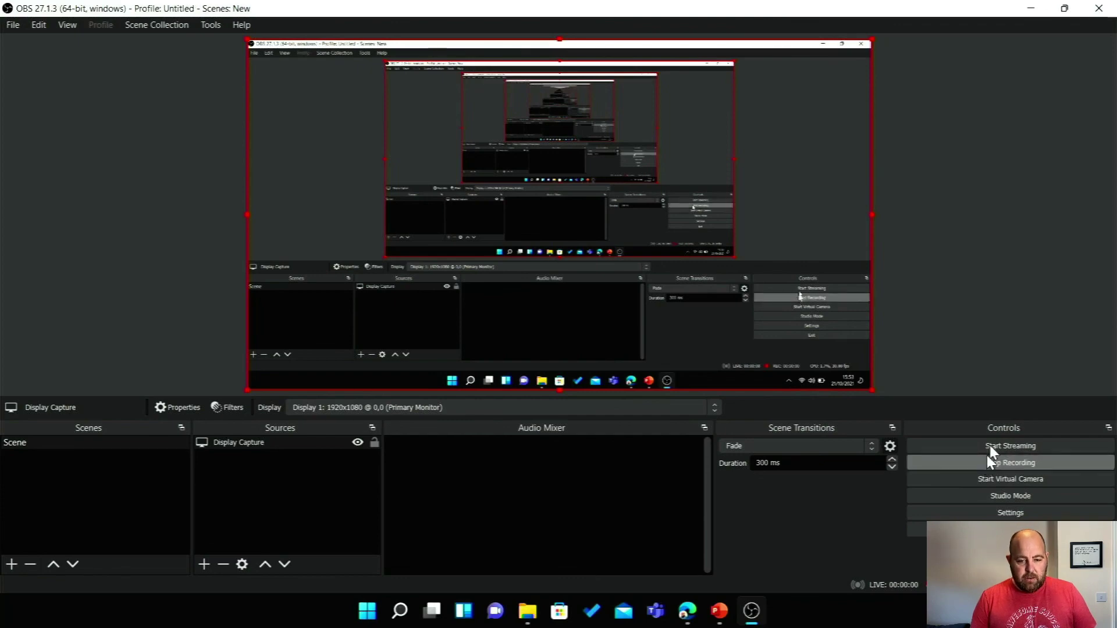
Start an OBS recording and bring up the browser's YouTube channel page.
left_click(986, 463)
left_click(1031, 7)
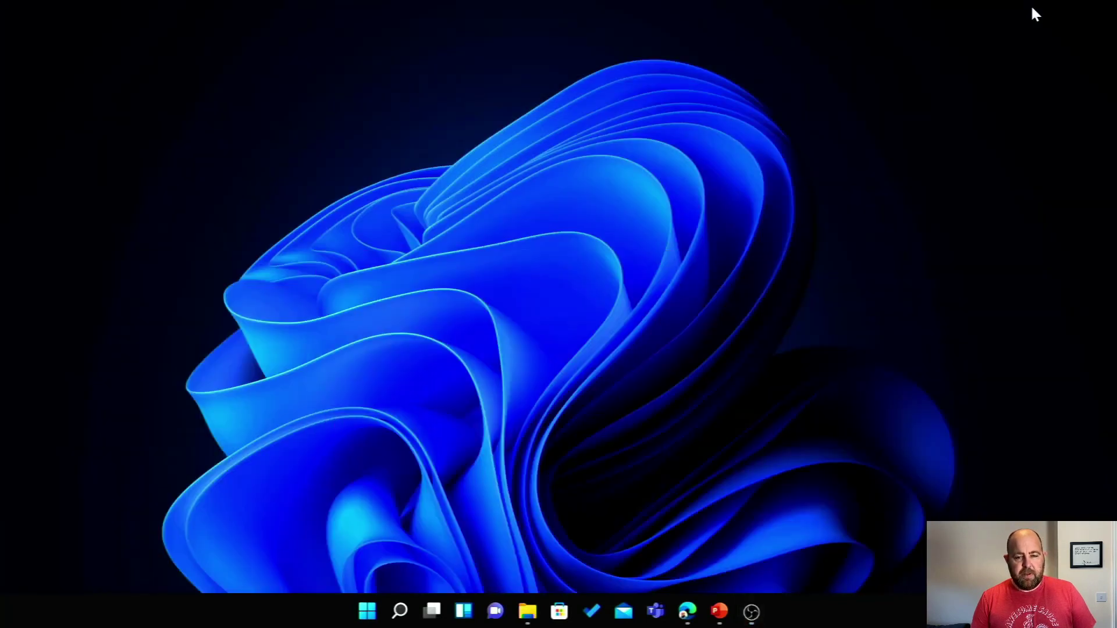
left_click(687, 611)
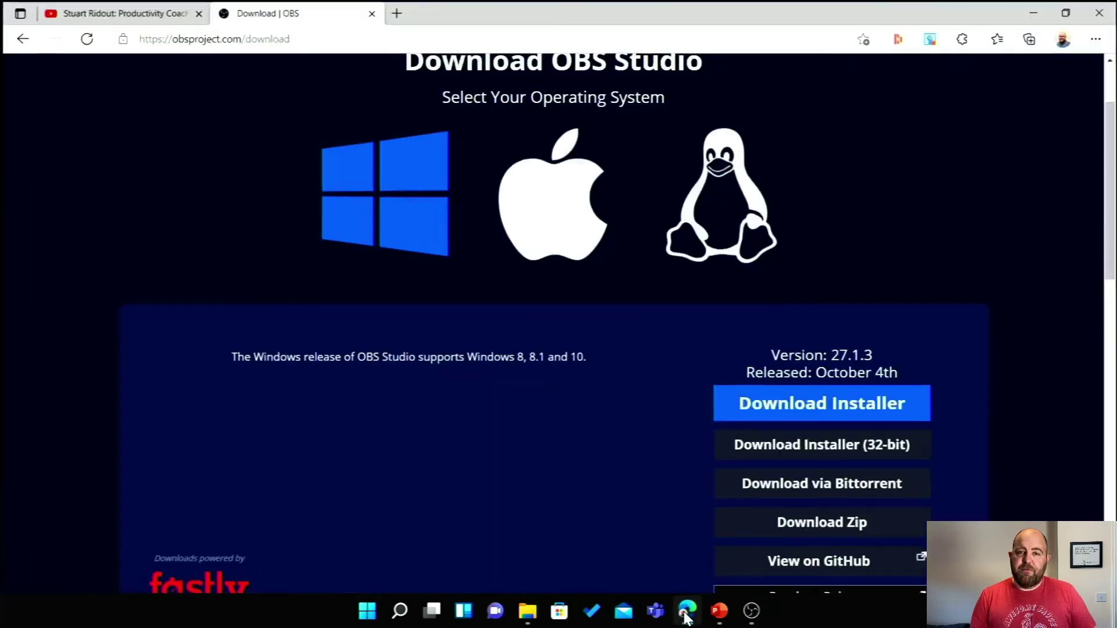
scroll(470, 349, "up", 3)
scroll(470, 348, "down", 1)
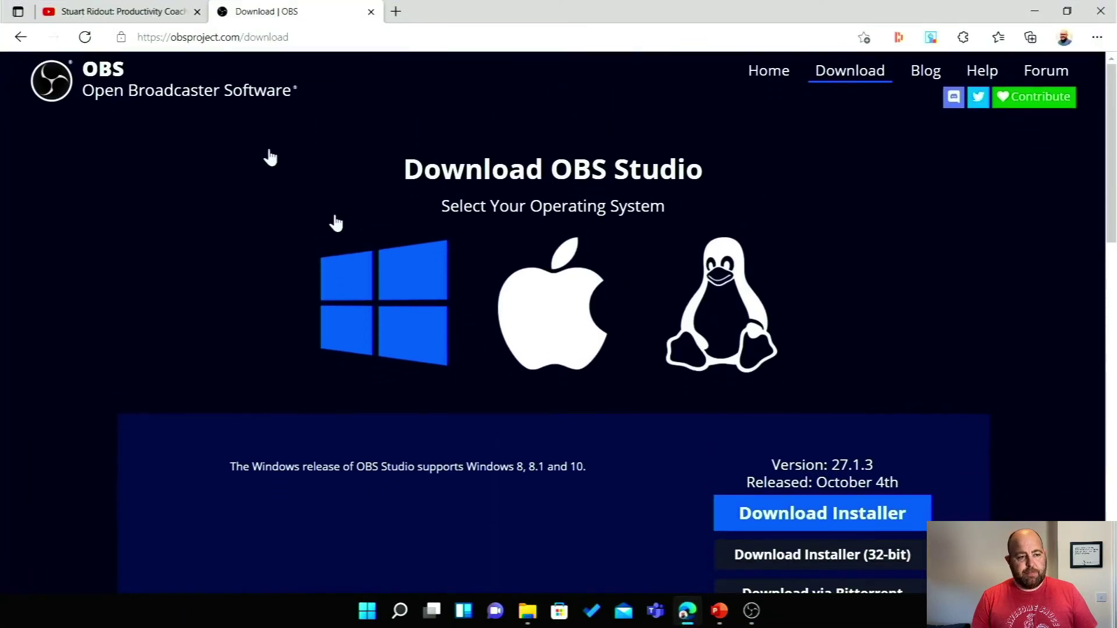
left_click(111, 12)
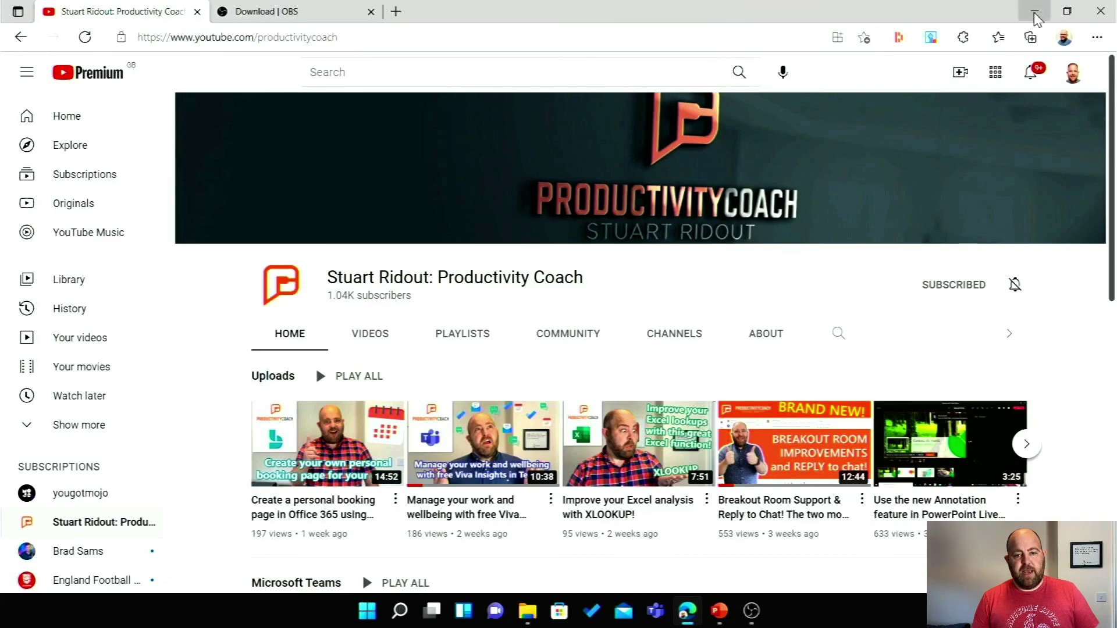
Minimize the browser, then briefly show the Start menu and the PowerPoint window.
left_click(1034, 11)
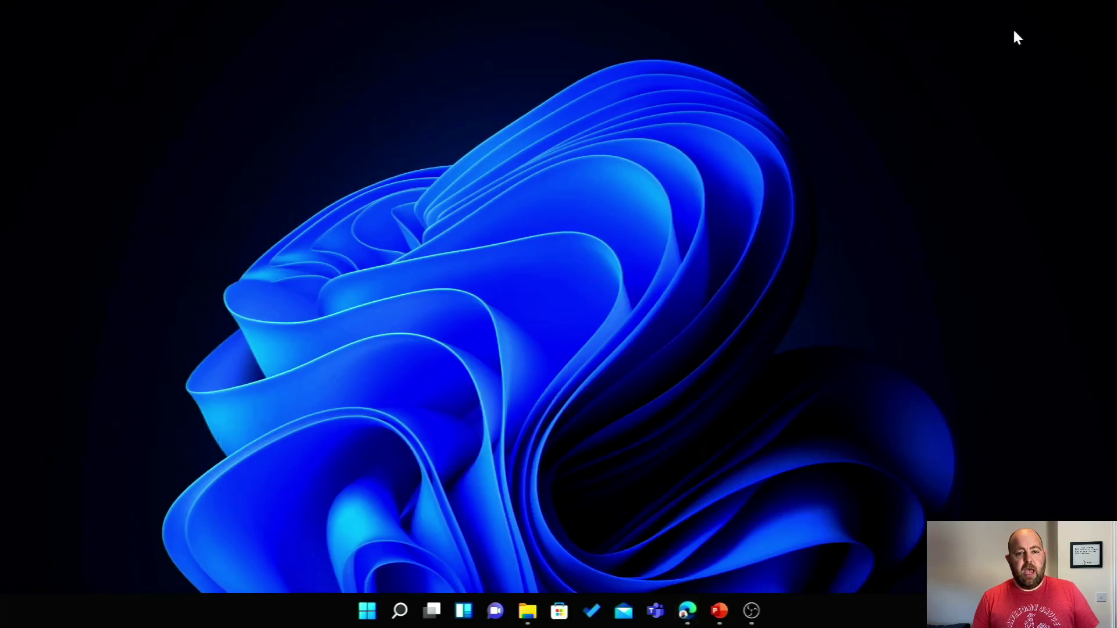
left_click(369, 610)
left_click(371, 611)
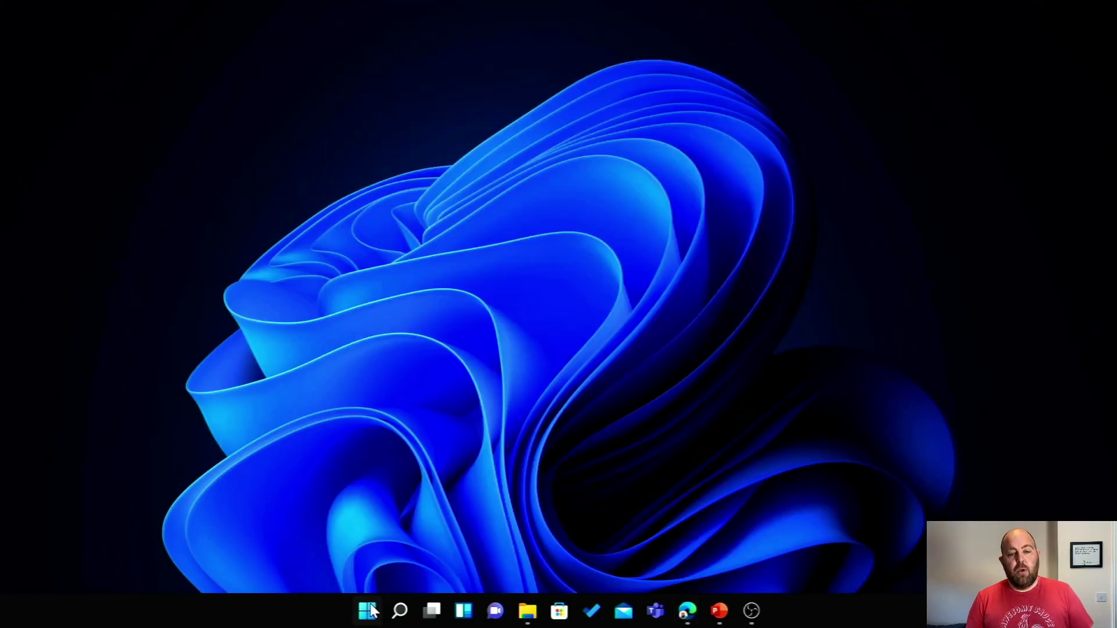
left_click(720, 621)
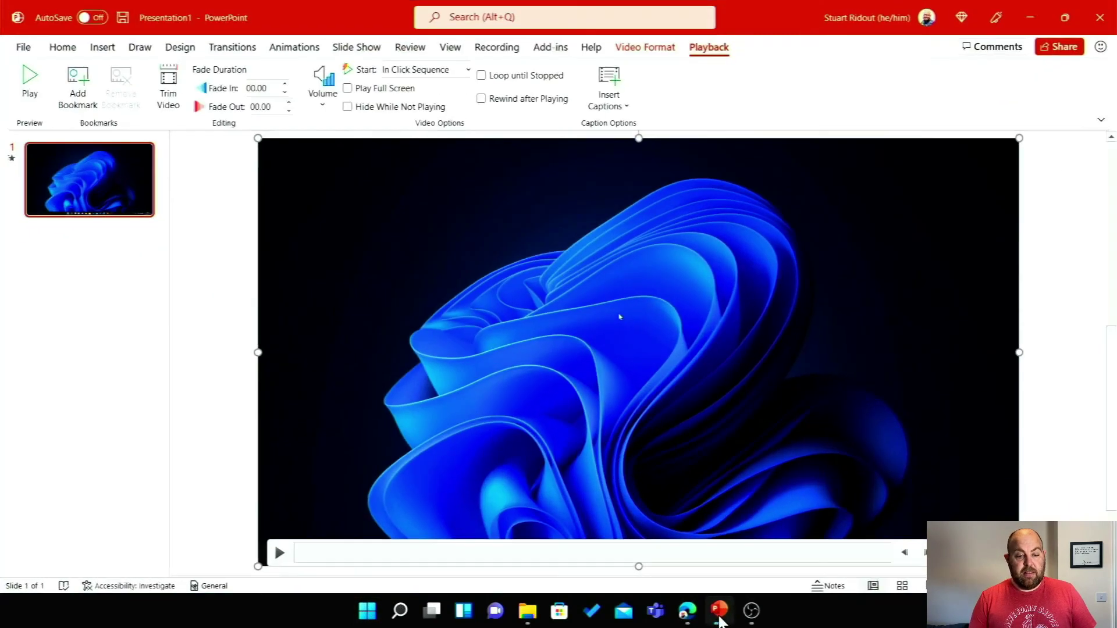
left_click(720, 617)
Return to OBS, stop the recording and exit OBS.
left_click(751, 612)
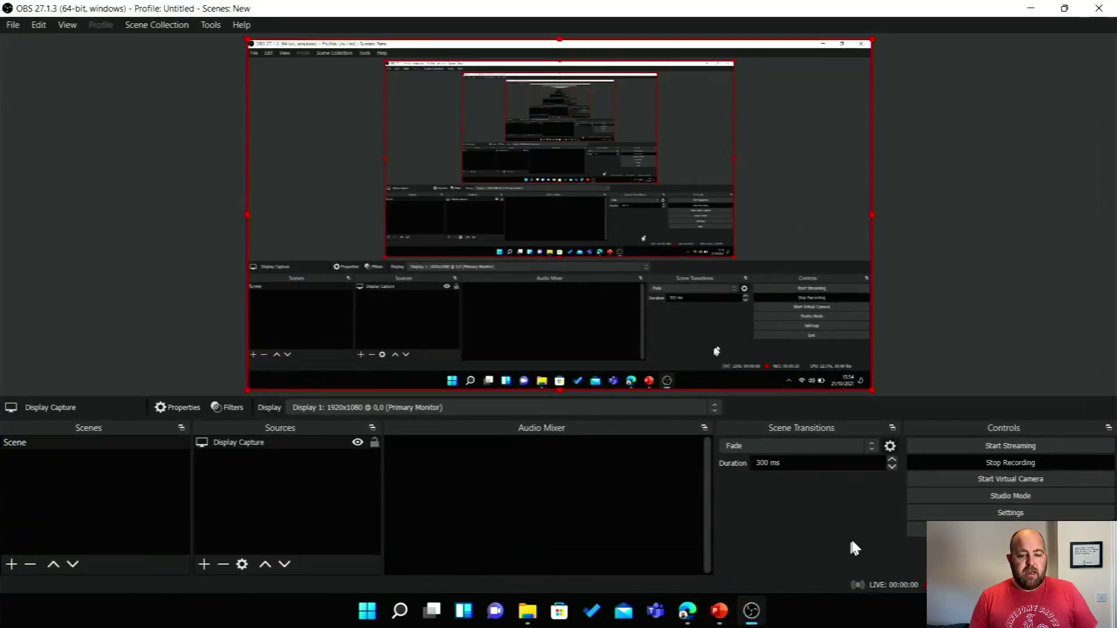
left_click(976, 465)
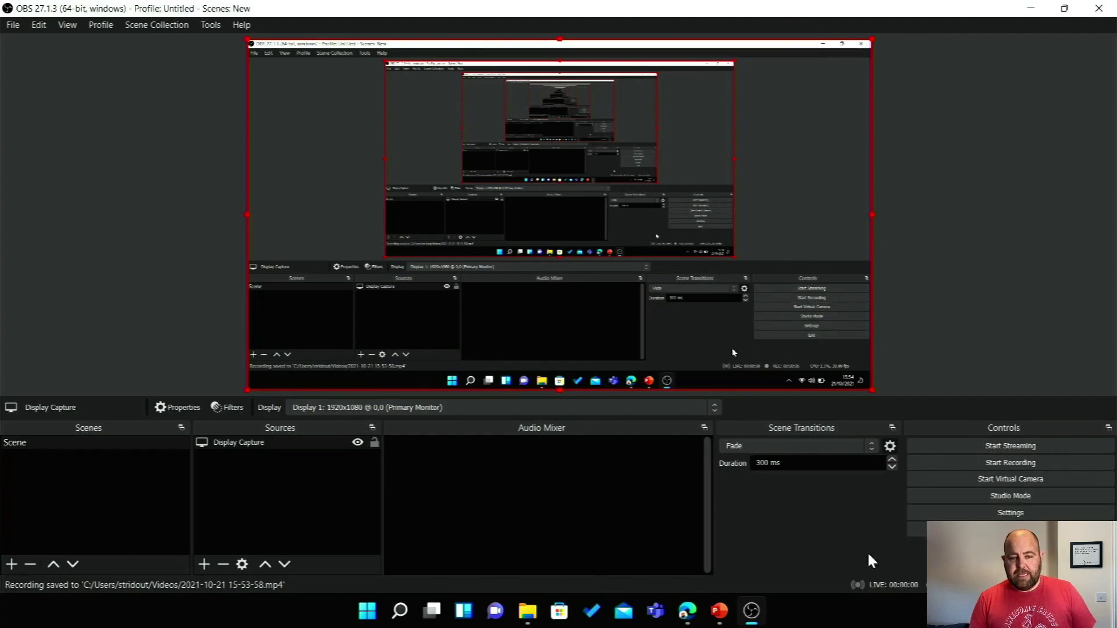
left_click(950, 530)
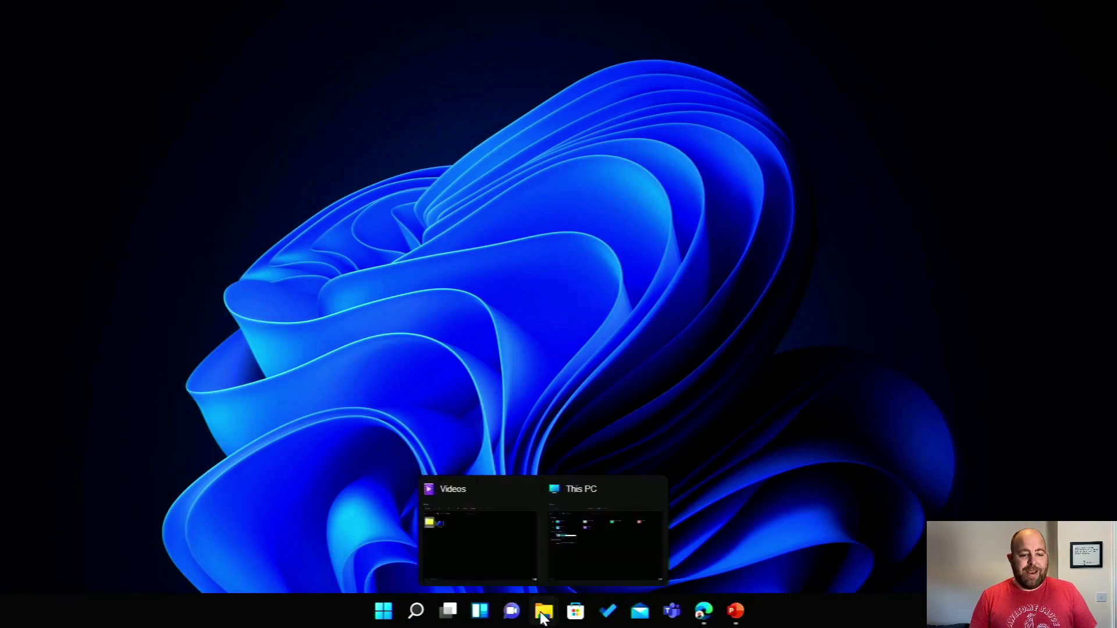
mouse_move(542, 614)
left_click(469, 562)
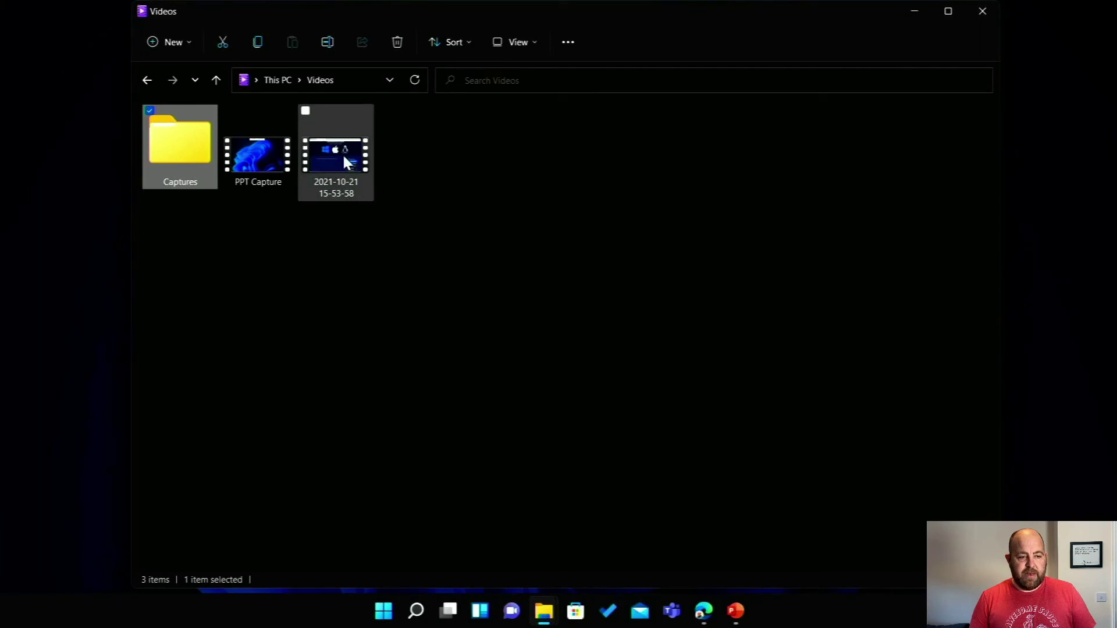
left_click(352, 157)
double_click(352, 160)
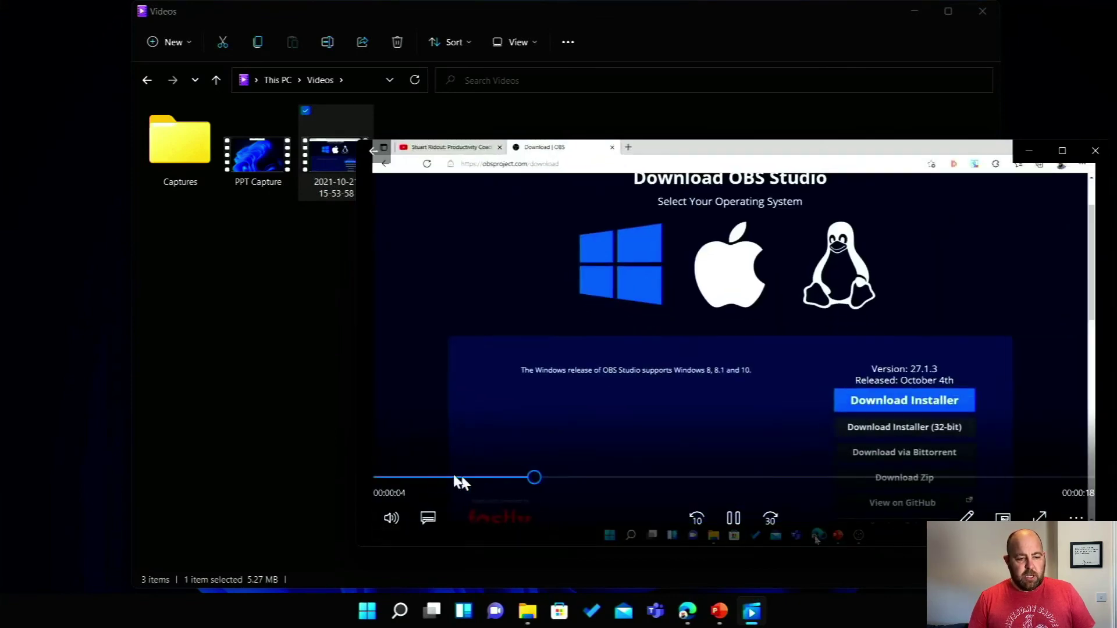
Seek back to the start, pause playback and show the editing options.
left_click(401, 477)
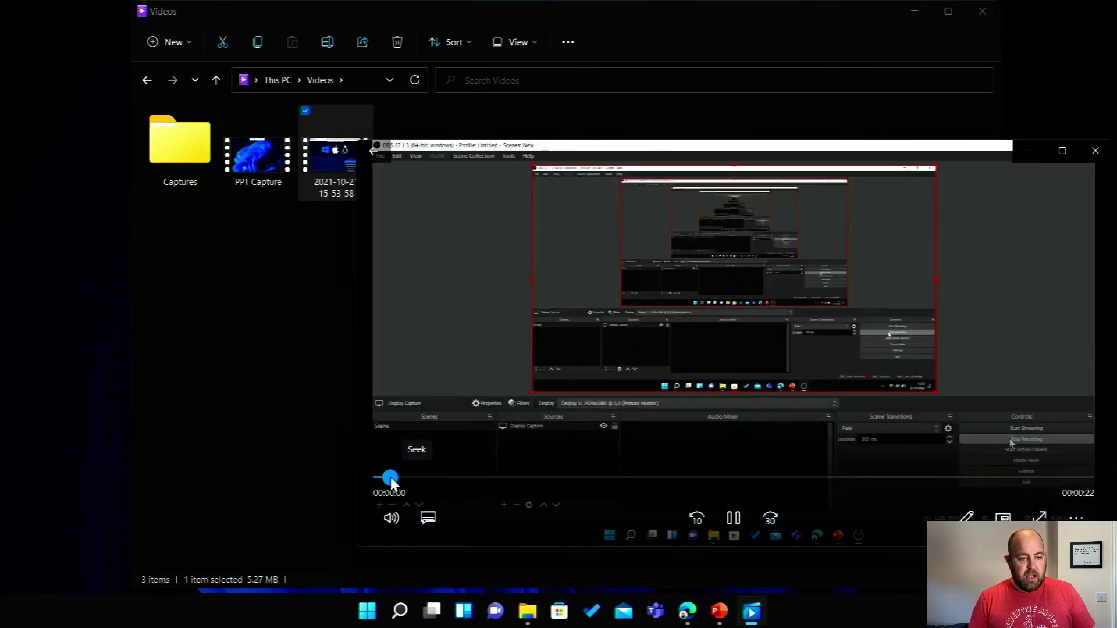
left_click(734, 519)
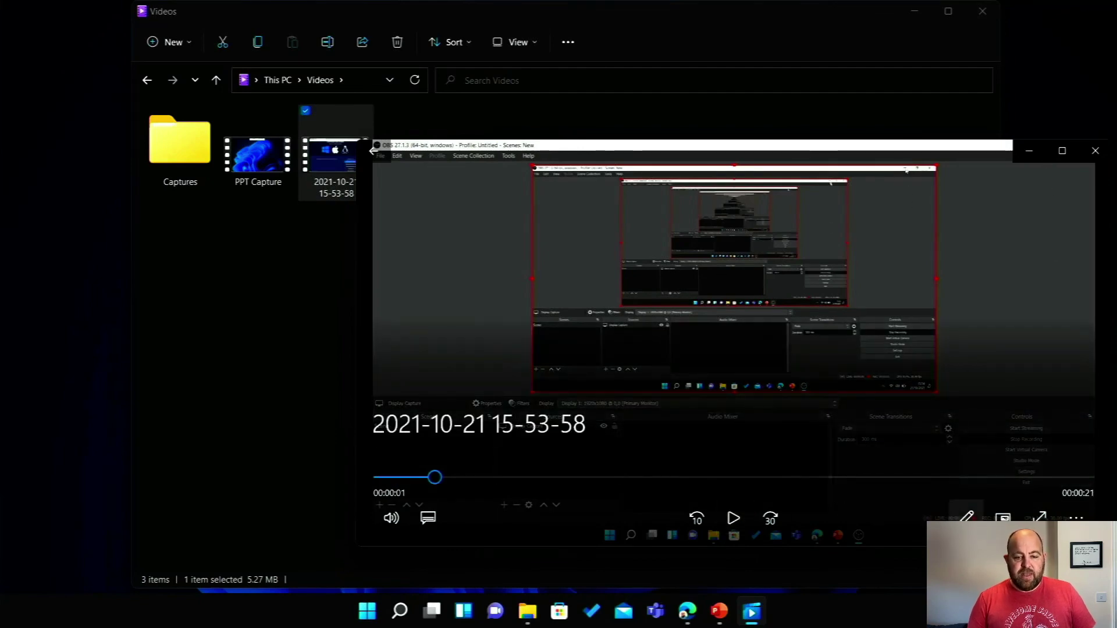
left_click(967, 516)
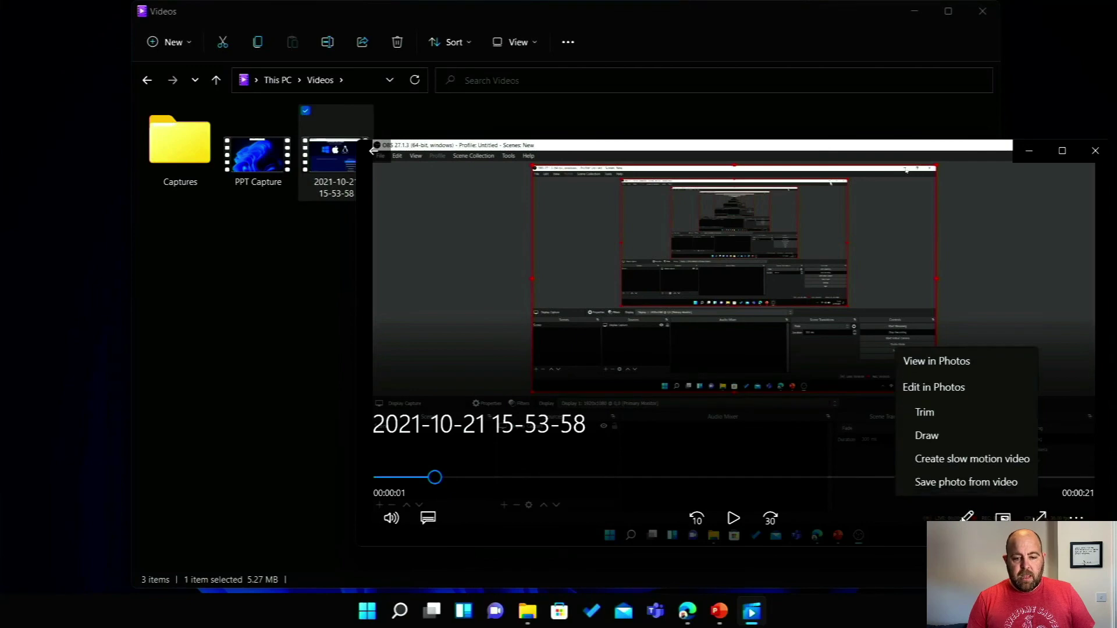
Trim the recording's start and set its end at 0:19, save a copy, and close Photos.
left_click(931, 412)
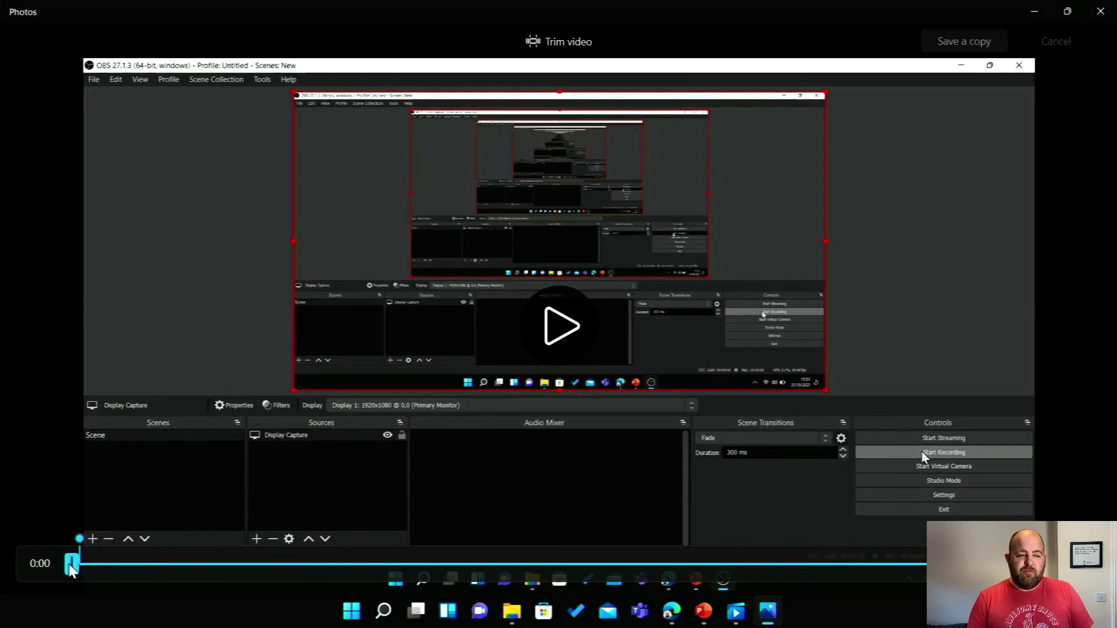
left_click_drag(70, 568, 240, 559)
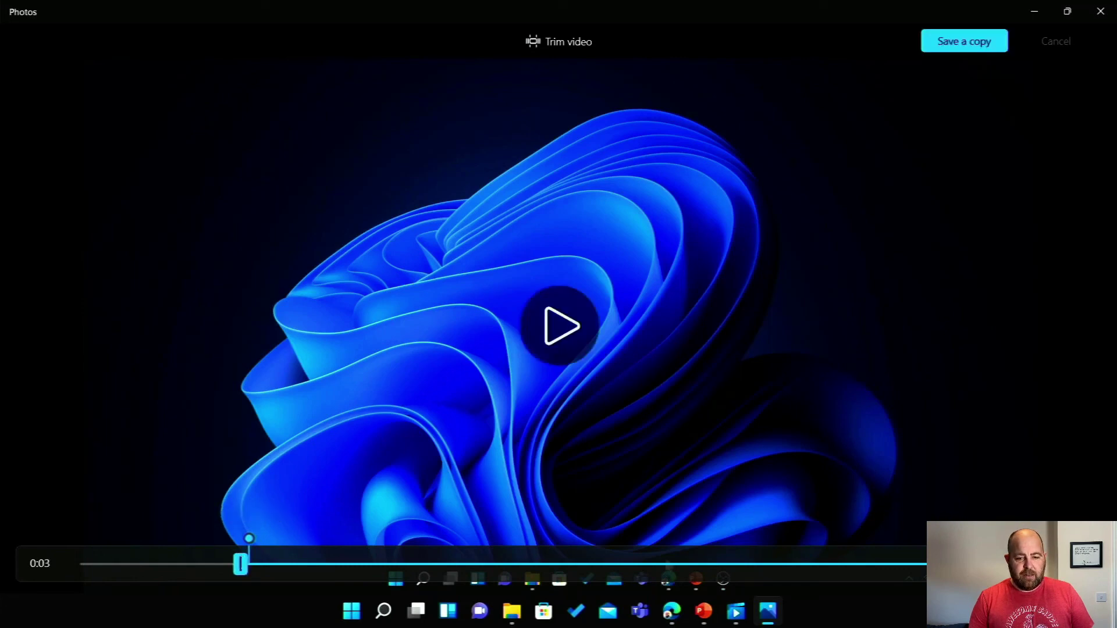
left_click_drag(1020, 564, 922, 578)
left_click(959, 54)
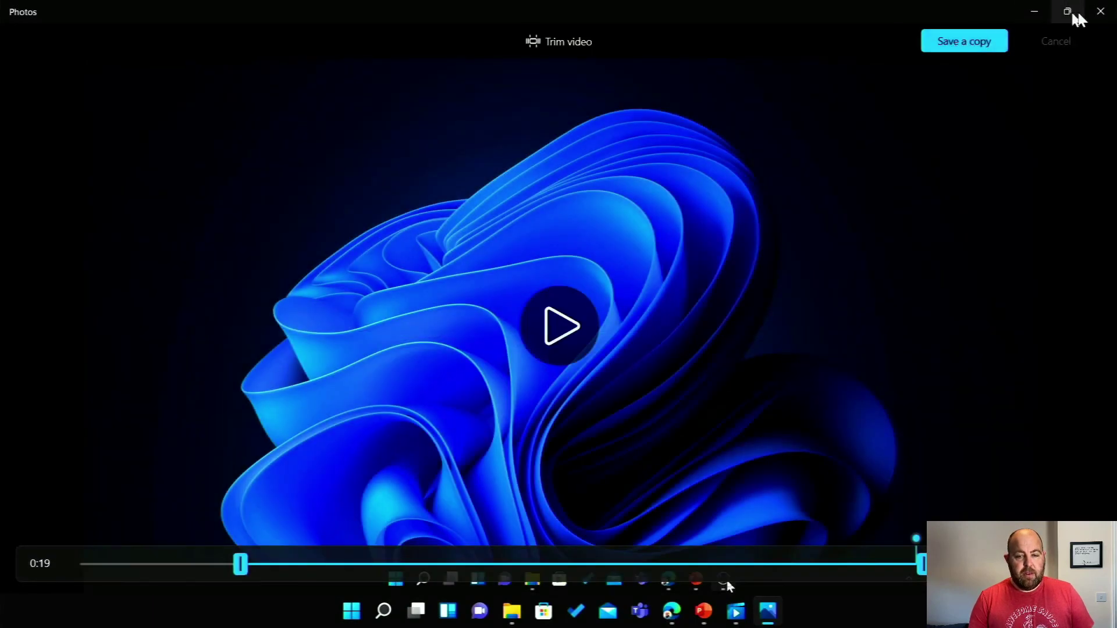
left_click(1100, 12)
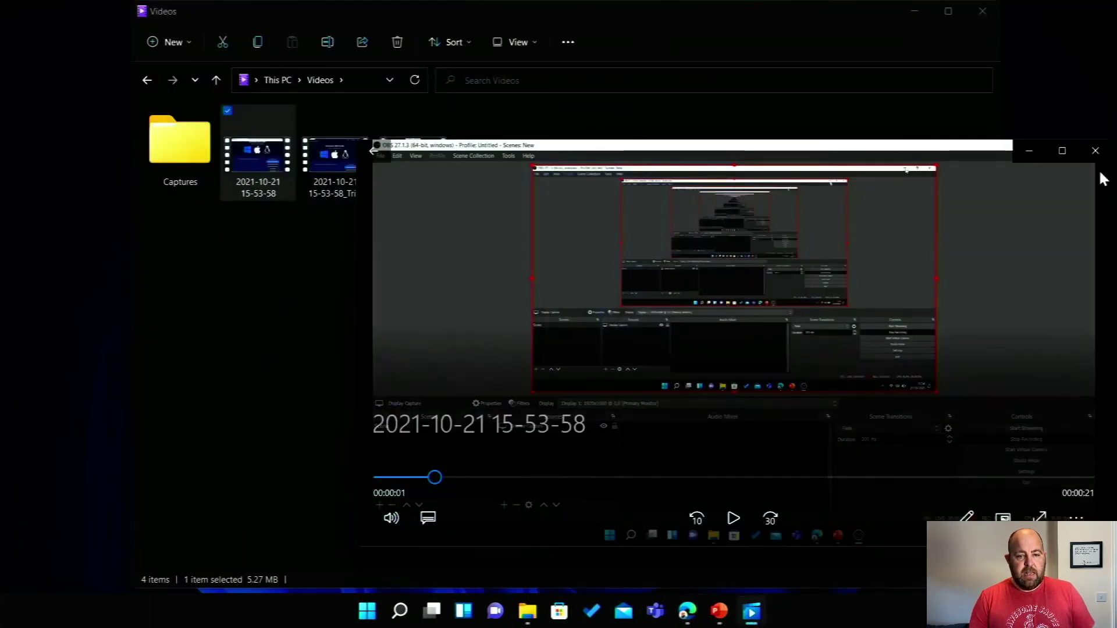
left_click(1095, 151)
left_click(384, 254)
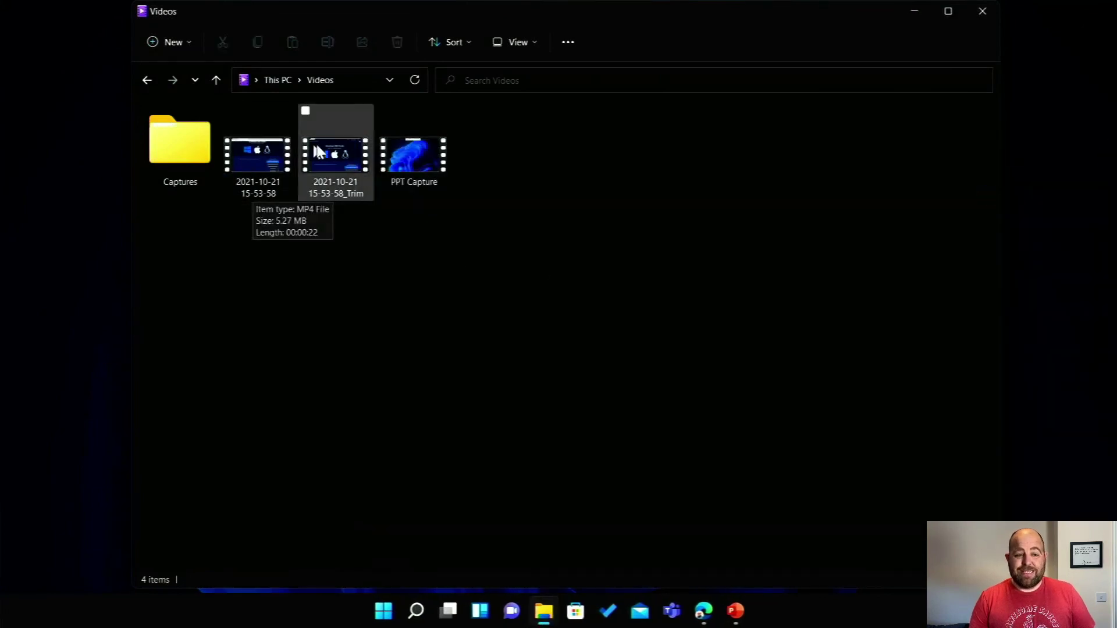
double_click(342, 175)
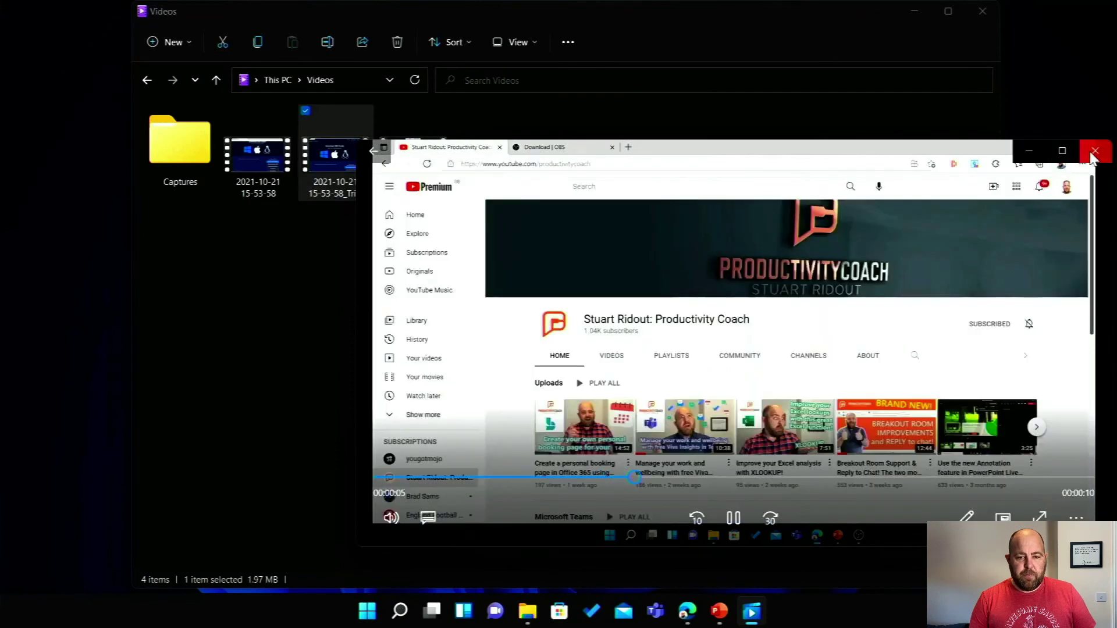
left_click(1091, 155)
left_click(983, 12)
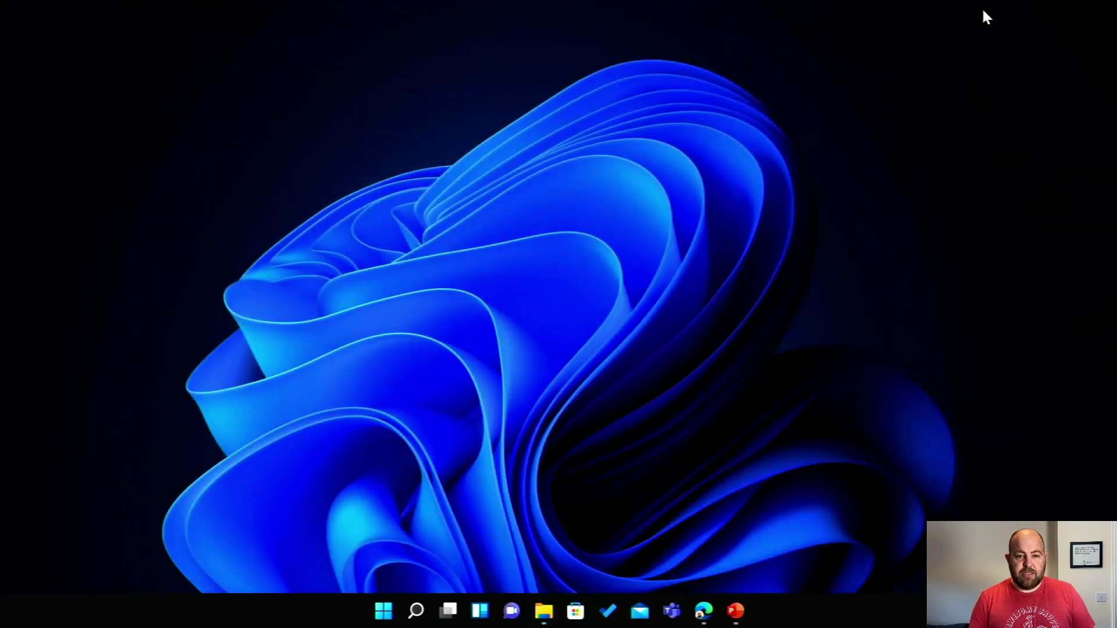